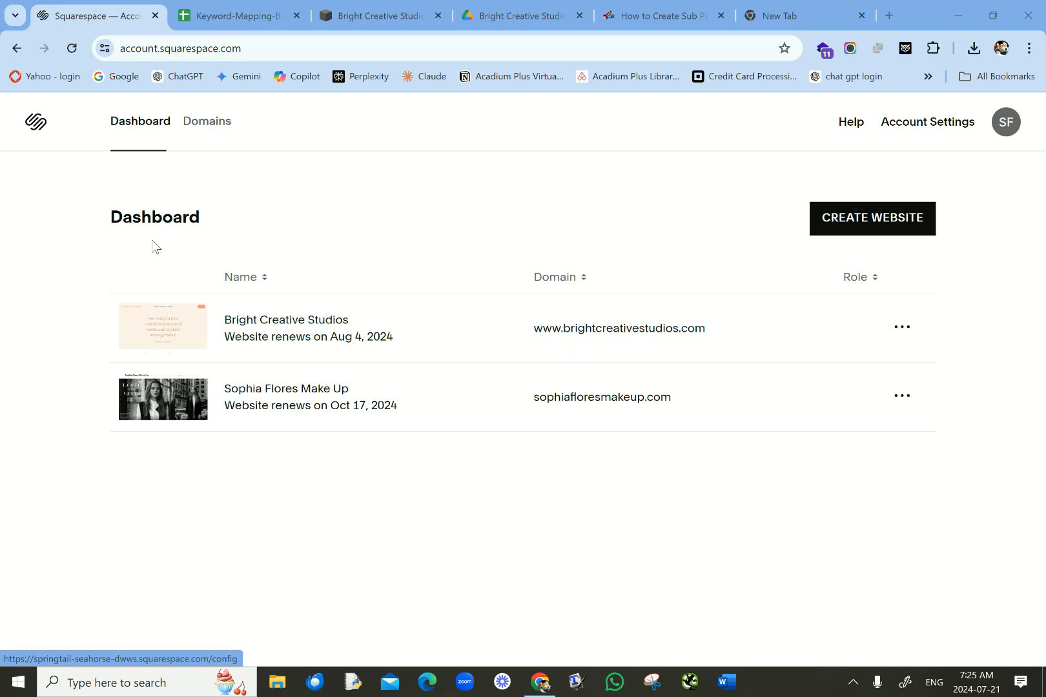
# Step: Open the Bright Creative Studios website's pages and add a dropdown named Services to the main navigation
pyautogui.click(162, 335)
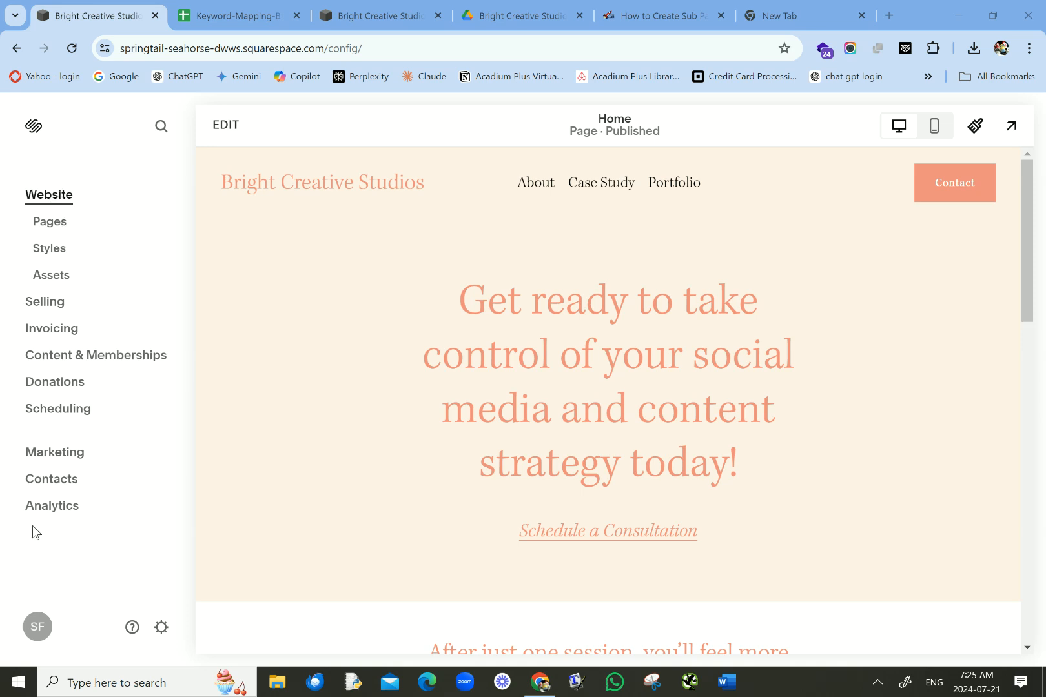
pyautogui.click(44, 223)
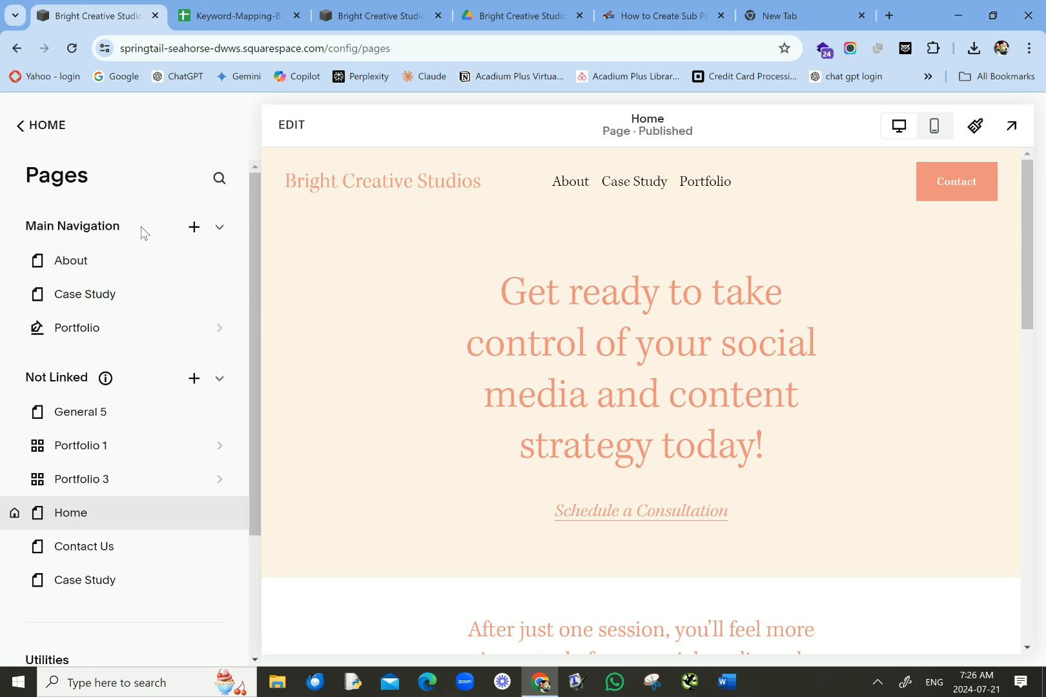
pyautogui.click(192, 232)
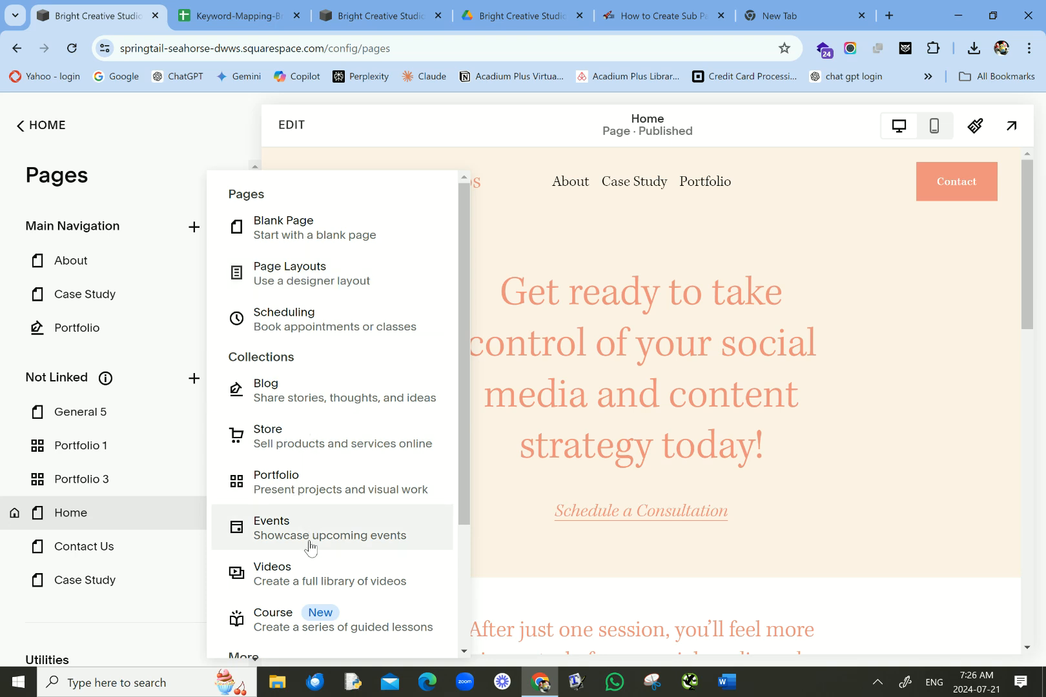
pyautogui.scroll(-2, 299, 598)
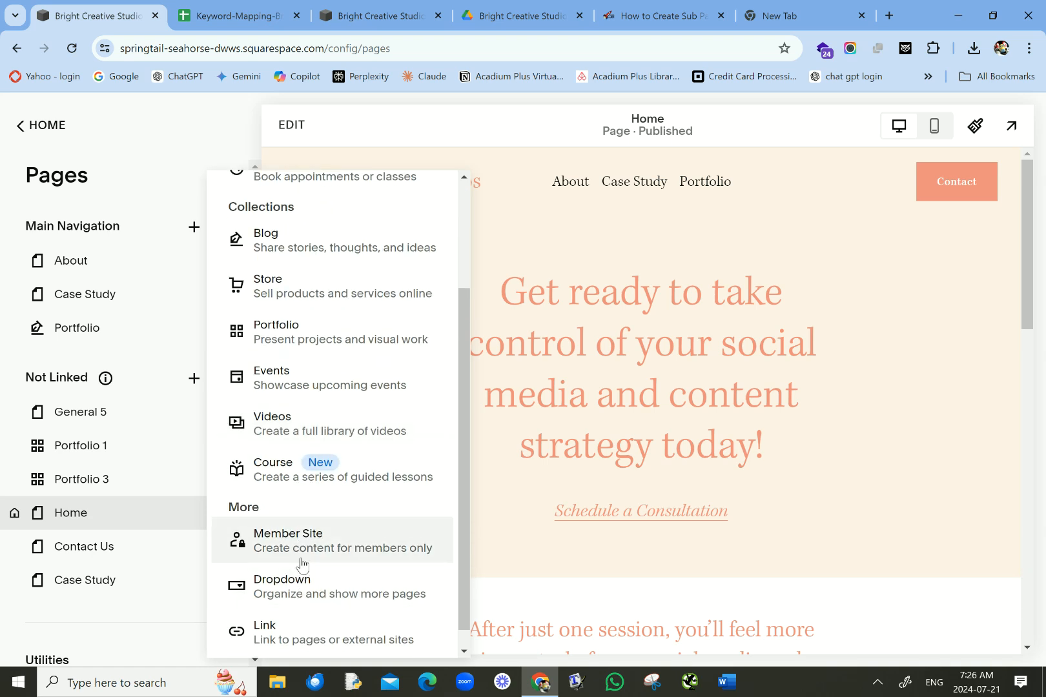
pyautogui.scroll(-1, 301, 566)
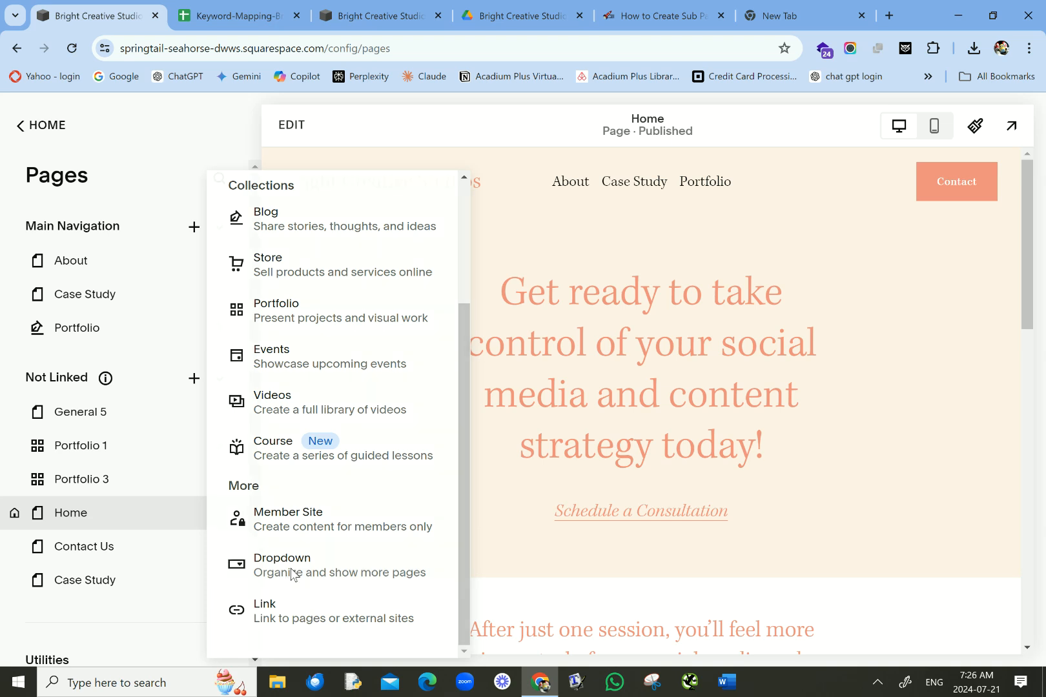
pyautogui.click(293, 568)
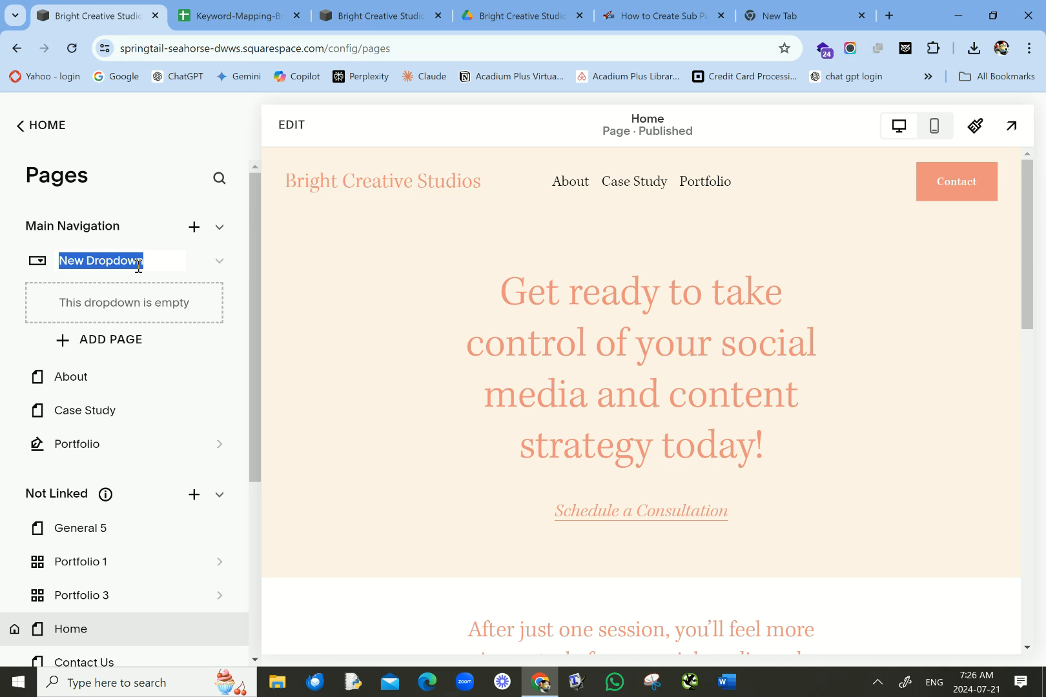
pyautogui.write('Servi')
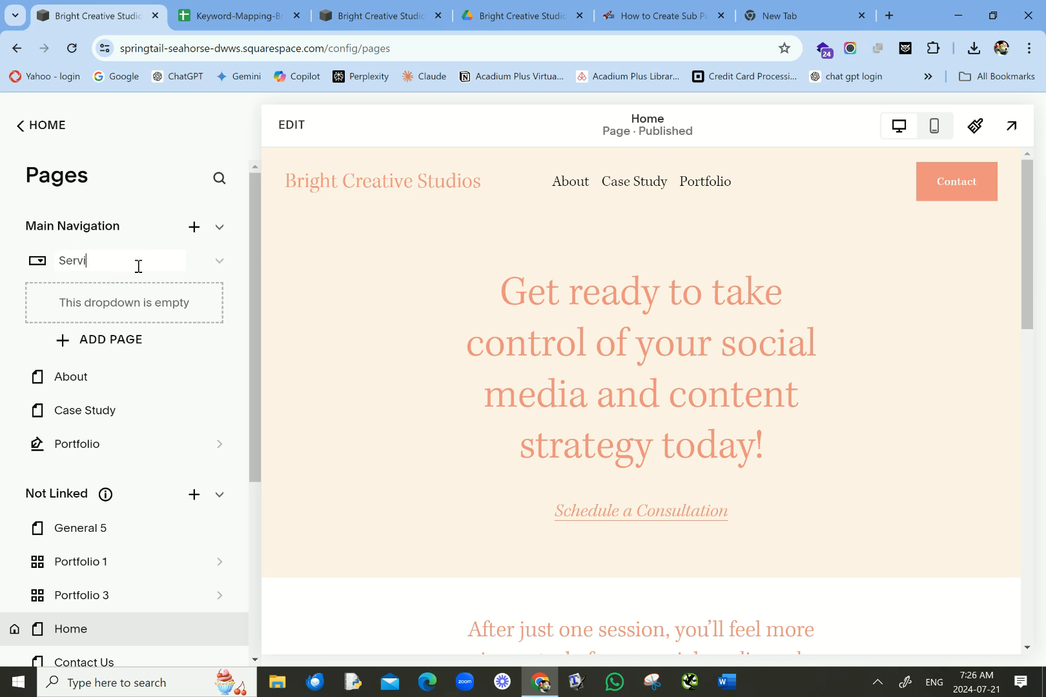
pyautogui.write('ces')
# Step: Add a blank page named All Our Services inside the Services dropdown
pyautogui.click(127, 343)
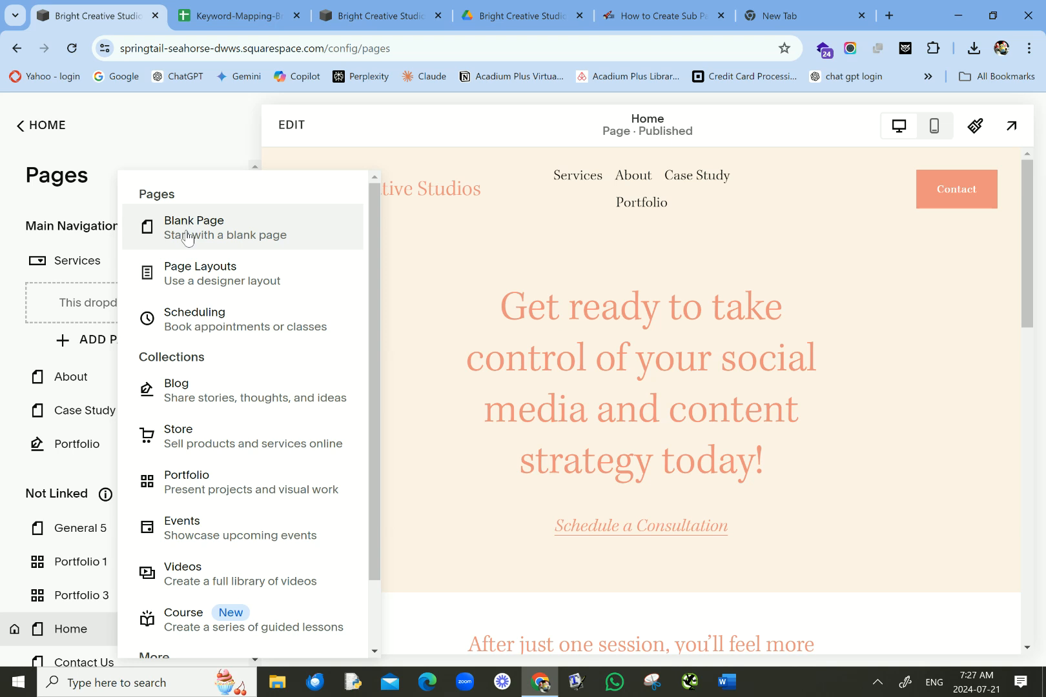
pyautogui.click(187, 232)
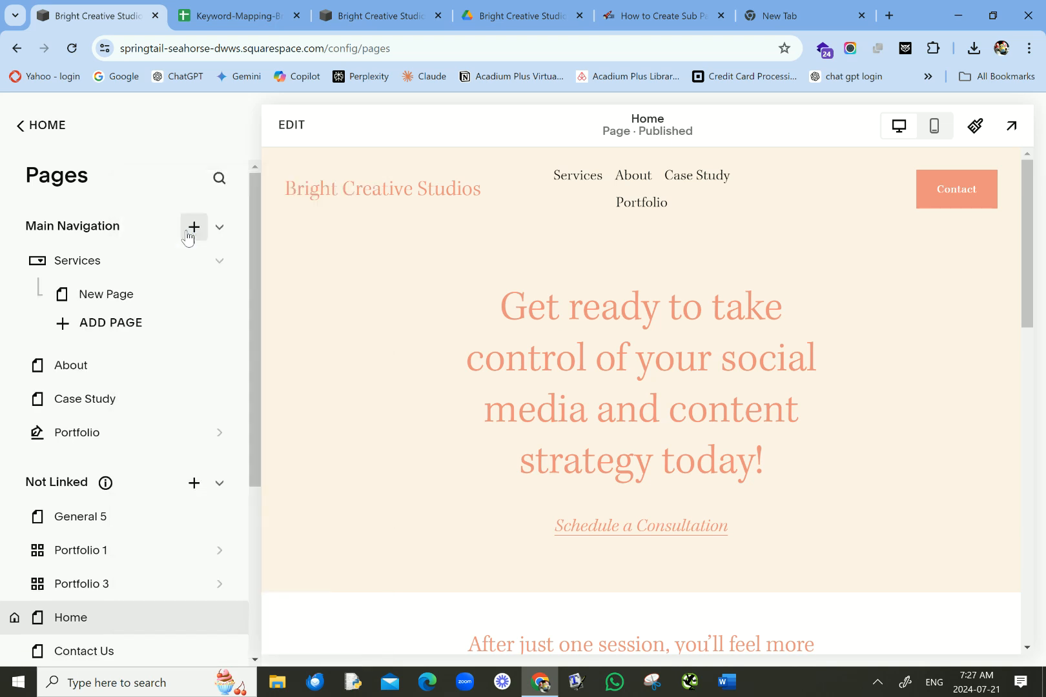
pyautogui.write('All Our Services')
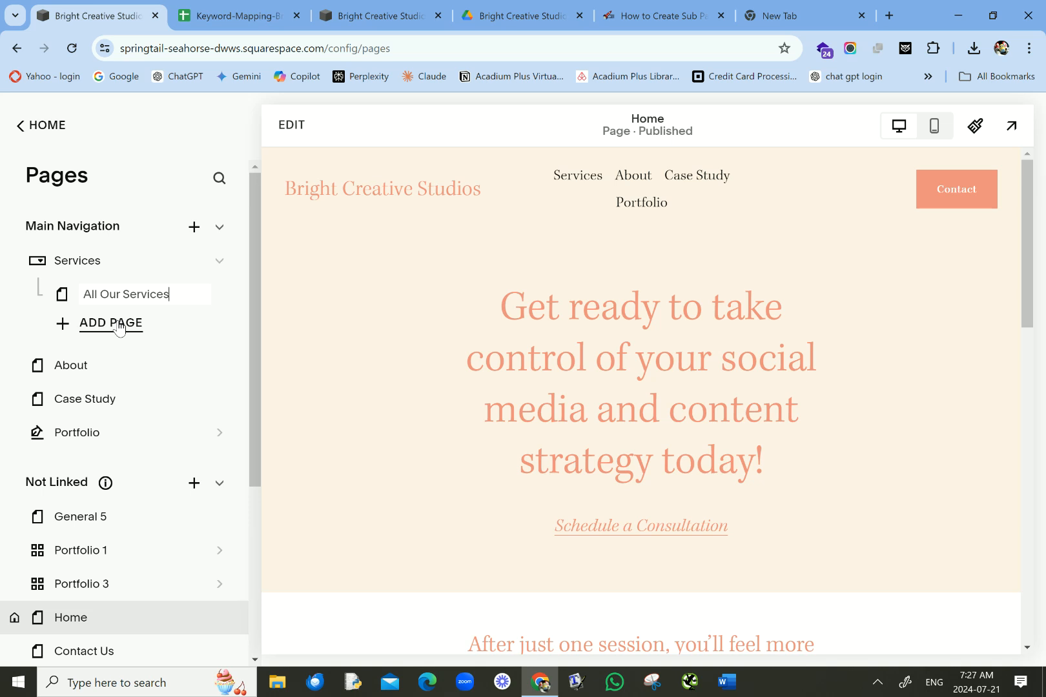
# Step: Add a second blank page under Services and name it Organic Social Media, following the keyword mapping spreadsheet
pyautogui.click(118, 325)
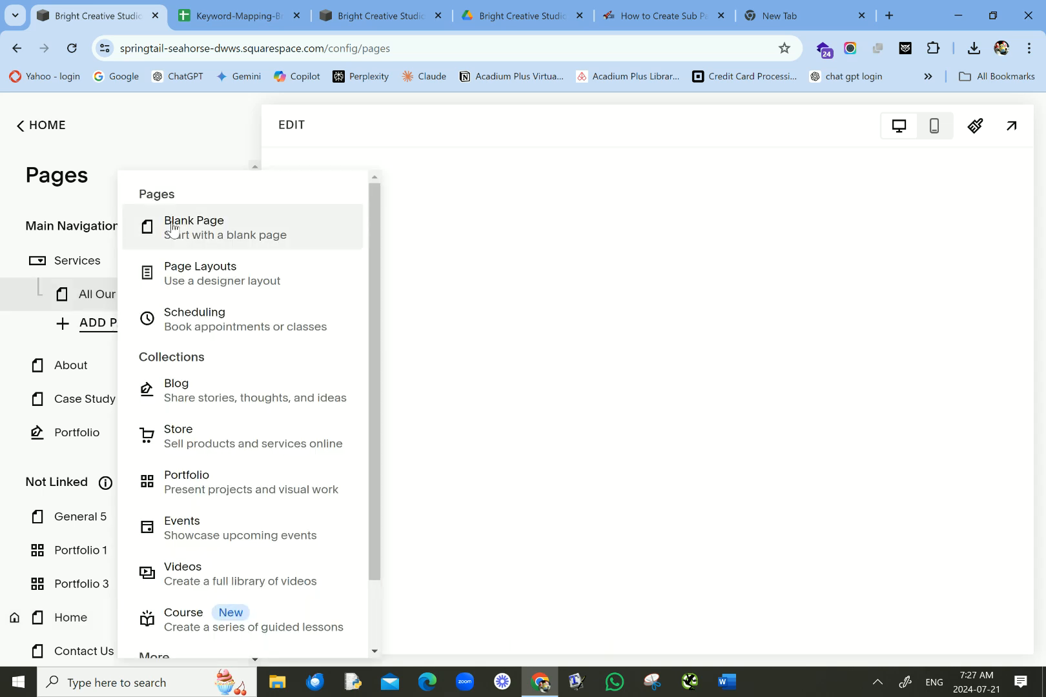
pyautogui.click(171, 227)
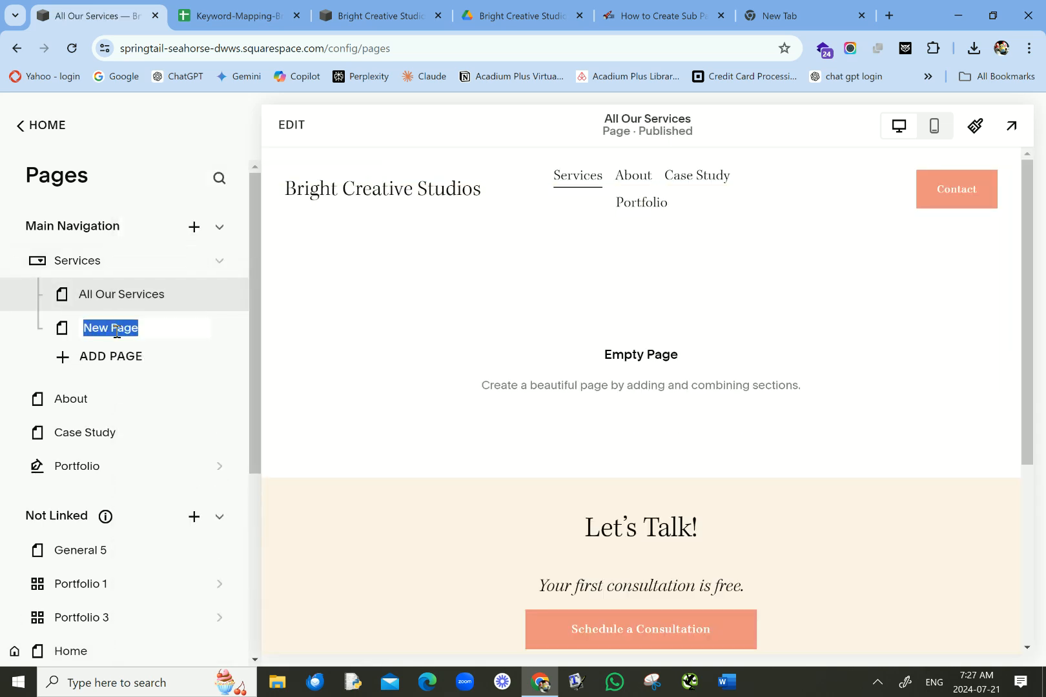
pyautogui.click(242, 10)
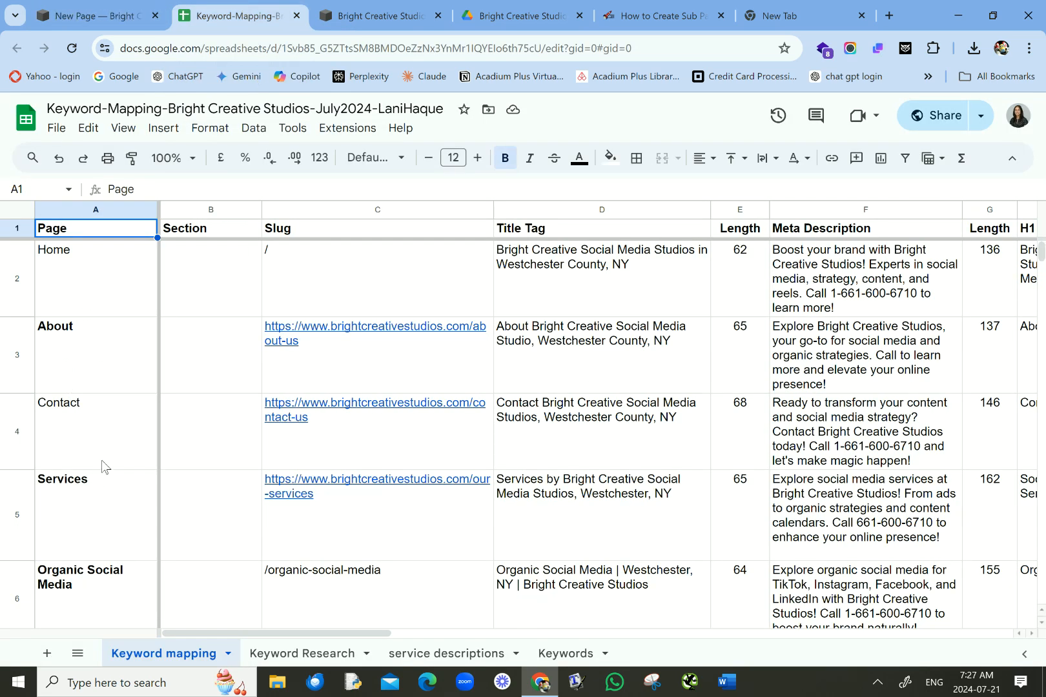
pyautogui.scroll(-3, 103, 460)
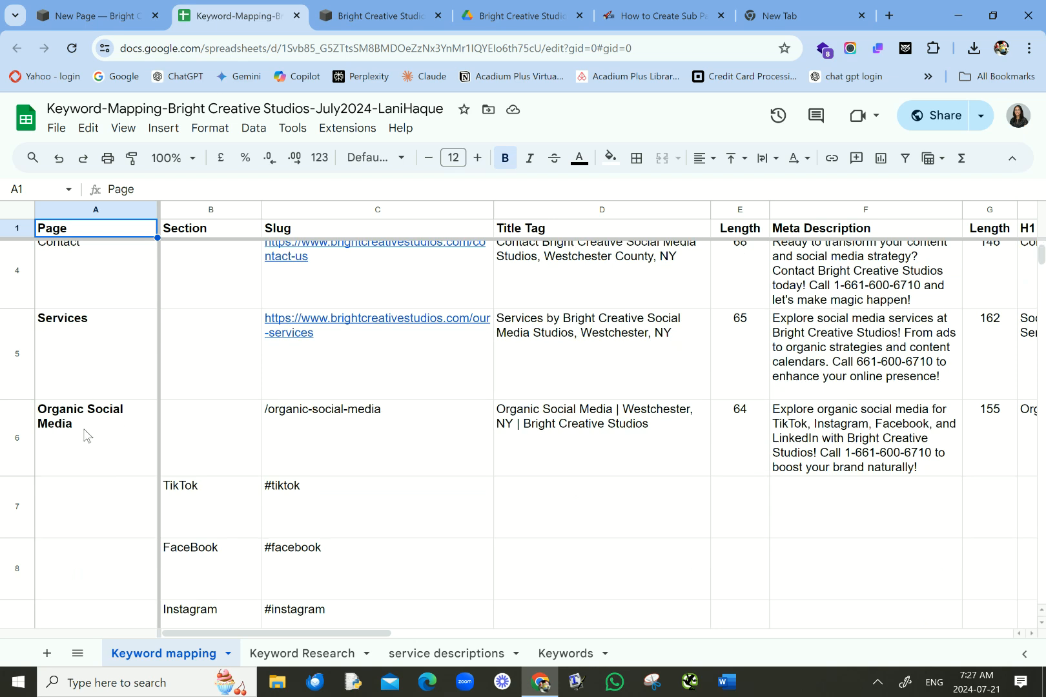
pyautogui.scroll(-1, 86, 436)
pyautogui.click(97, 15)
pyautogui.click(103, 328)
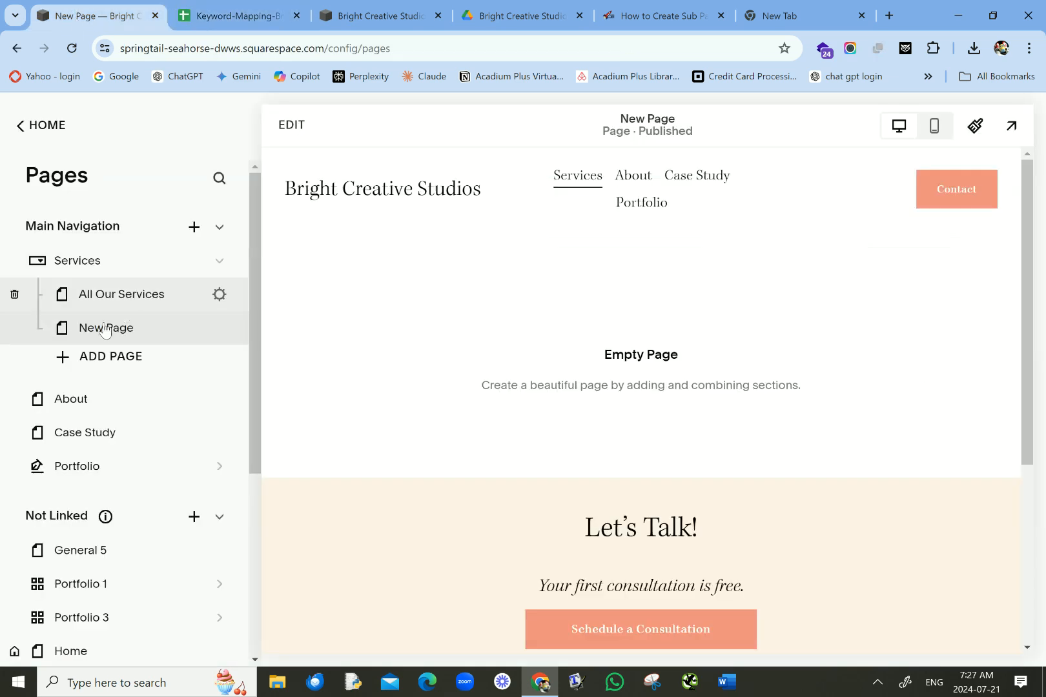
pyautogui.doubleClick(106, 328)
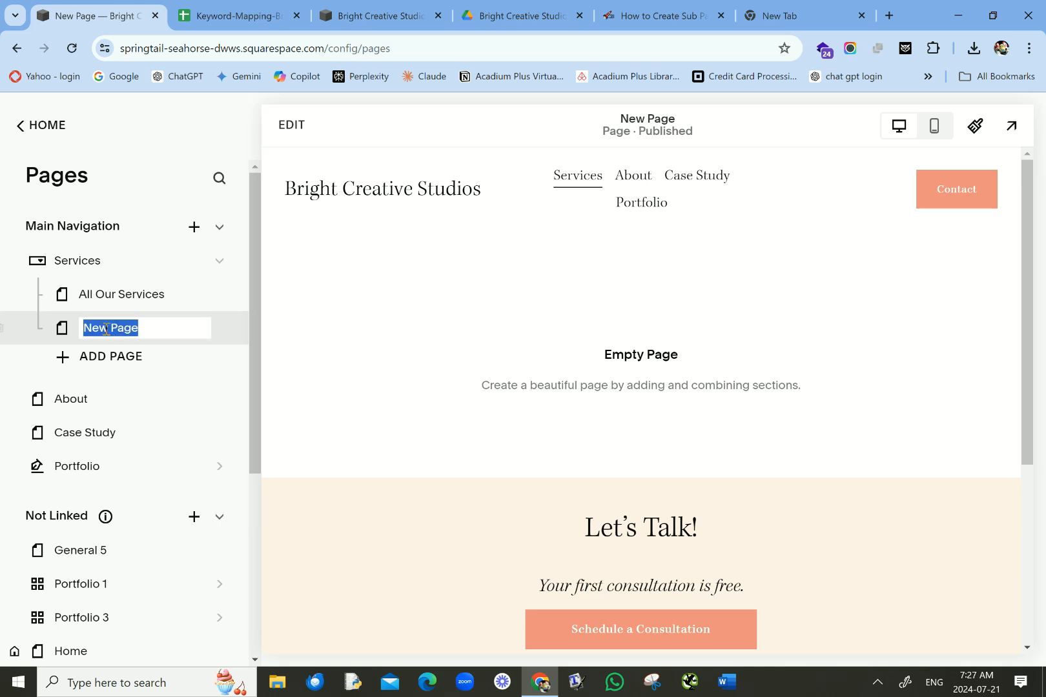
pyautogui.write('Organi')
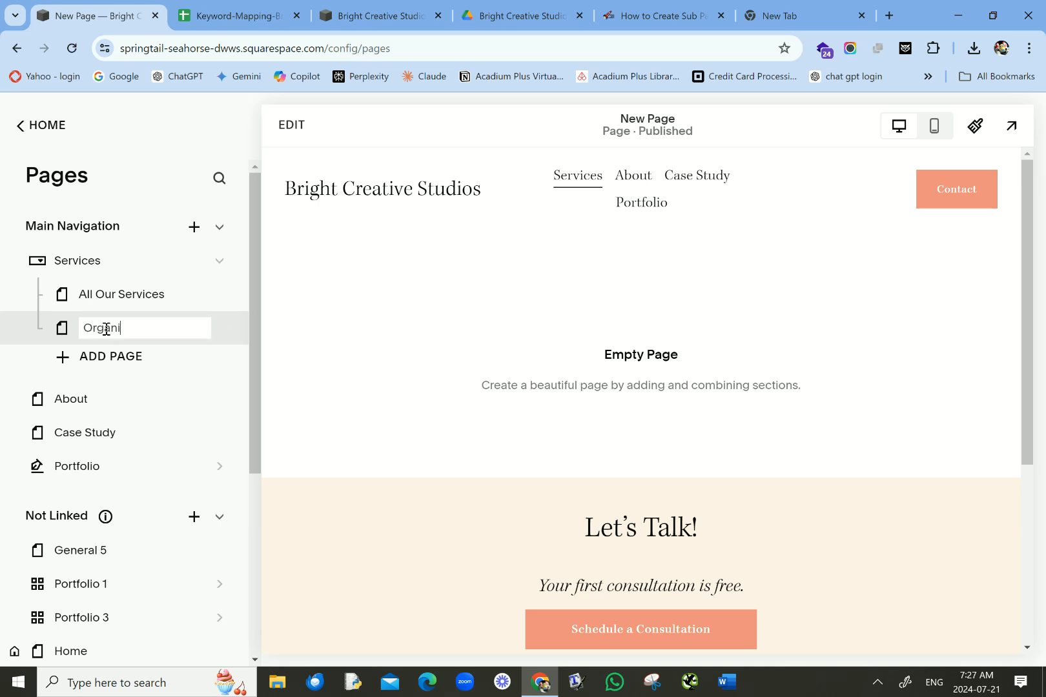
pyautogui.write('c Social Media')
pyautogui.press('Return')
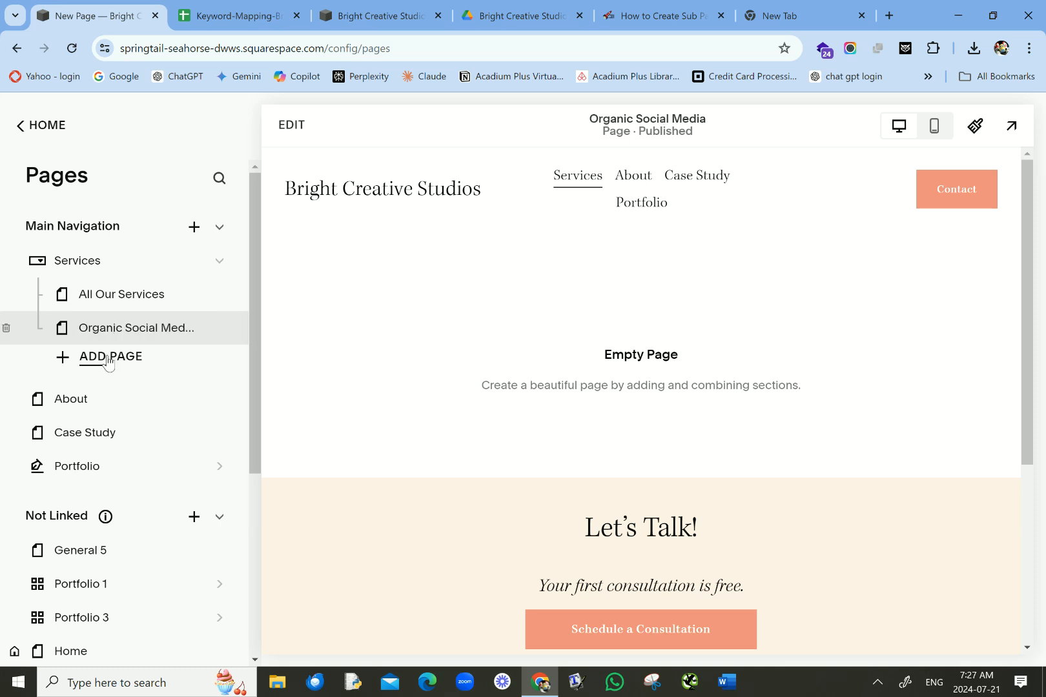
# Step: Add another blank page under Services and name it Social Media Management, as listed in the keyword mapping spreadsheet
pyautogui.click(106, 359)
pyautogui.click(196, 225)
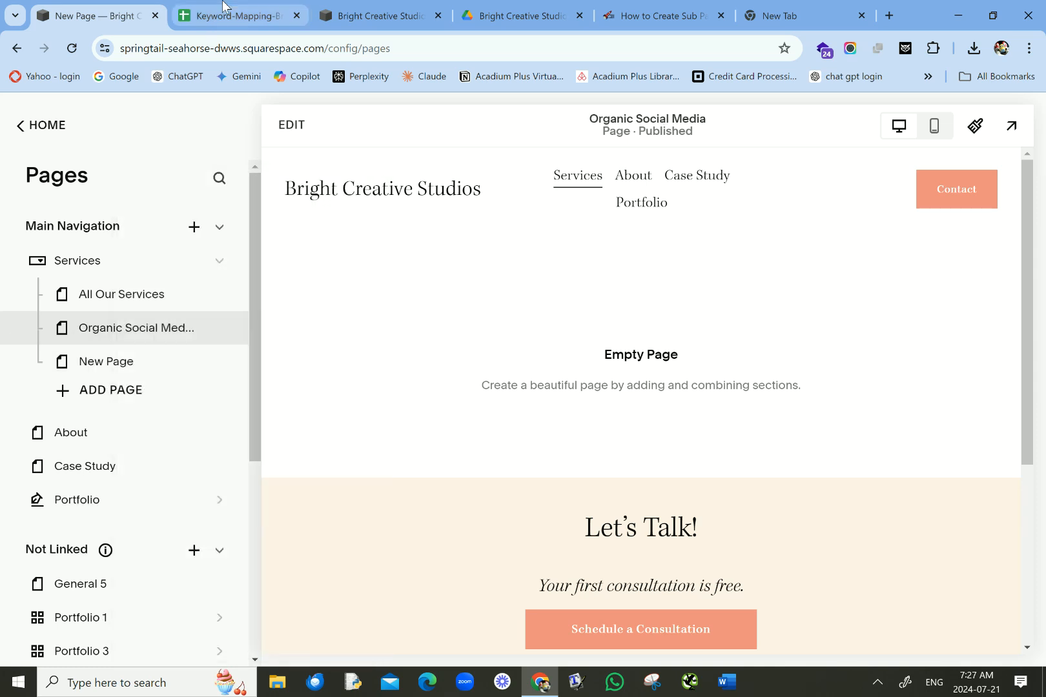
pyautogui.hotkey('ctrl', 'Tab')
pyautogui.scroll(-4, 174, 413)
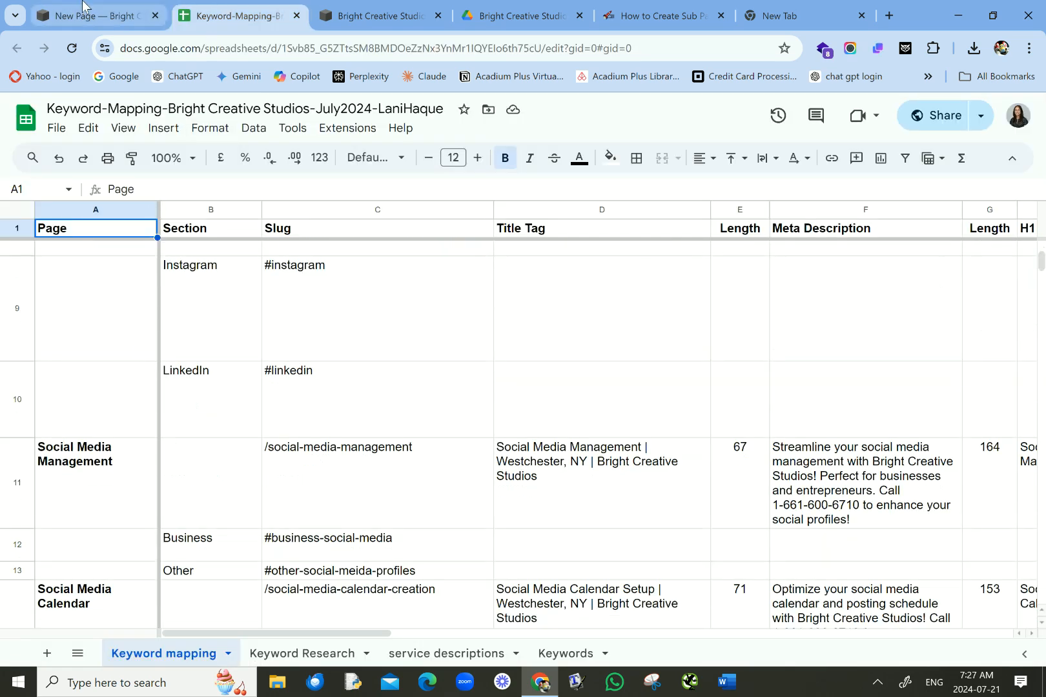
pyautogui.hotkey('ctrl', 'shift', 'Tab')
pyautogui.click(90, 374)
pyautogui.doubleClick(103, 362)
pyautogui.write('Social Media')
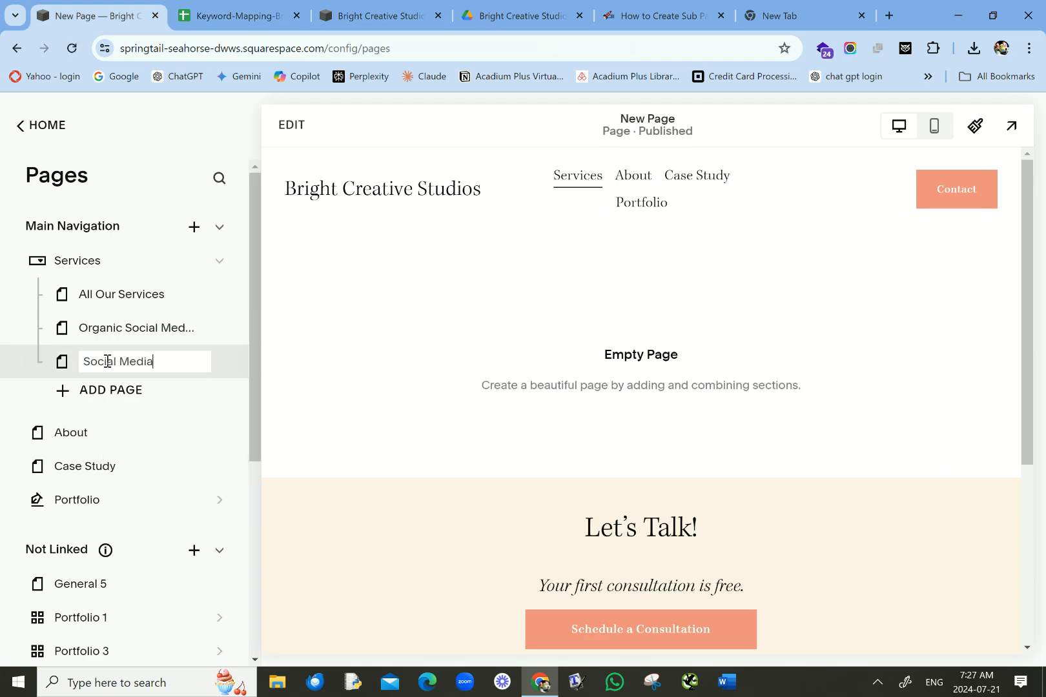
pyautogui.write(' Management')
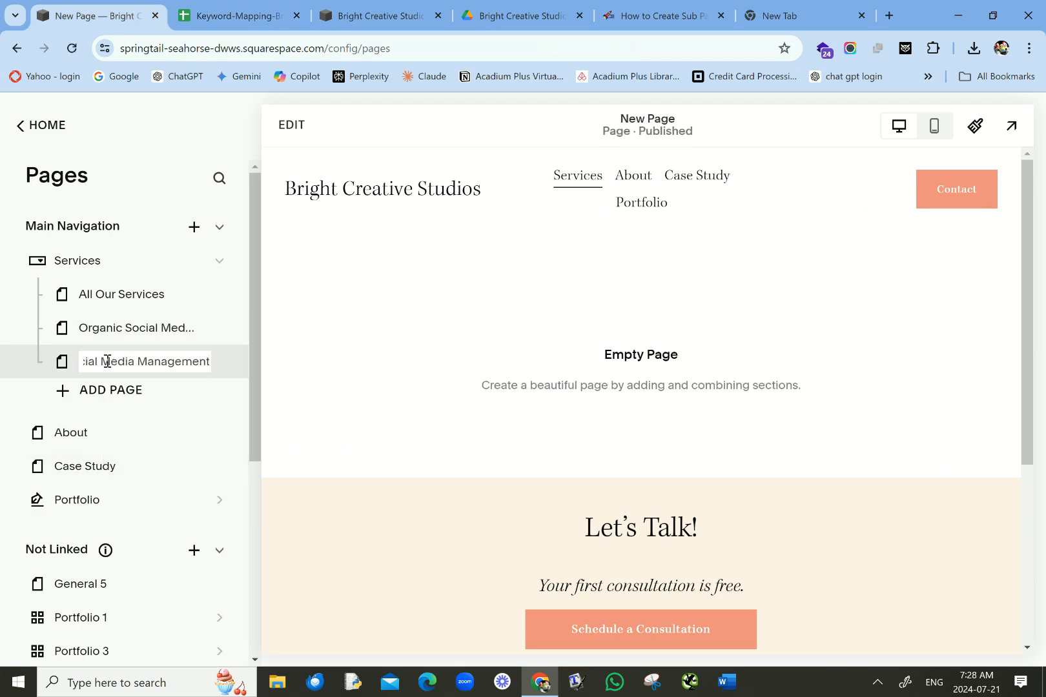
# Step: Add a blank page under Services and name it Social Media Calendar, taking the name from the keyword mapping spreadsheet
pyautogui.click(110, 390)
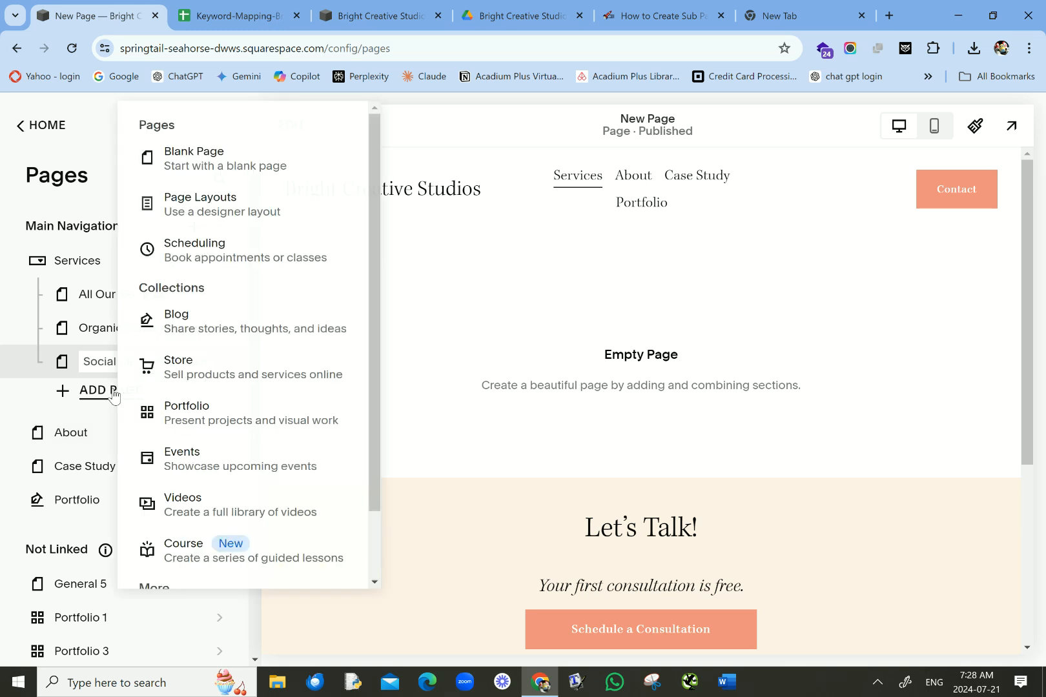
pyautogui.click(192, 157)
pyautogui.click(239, 15)
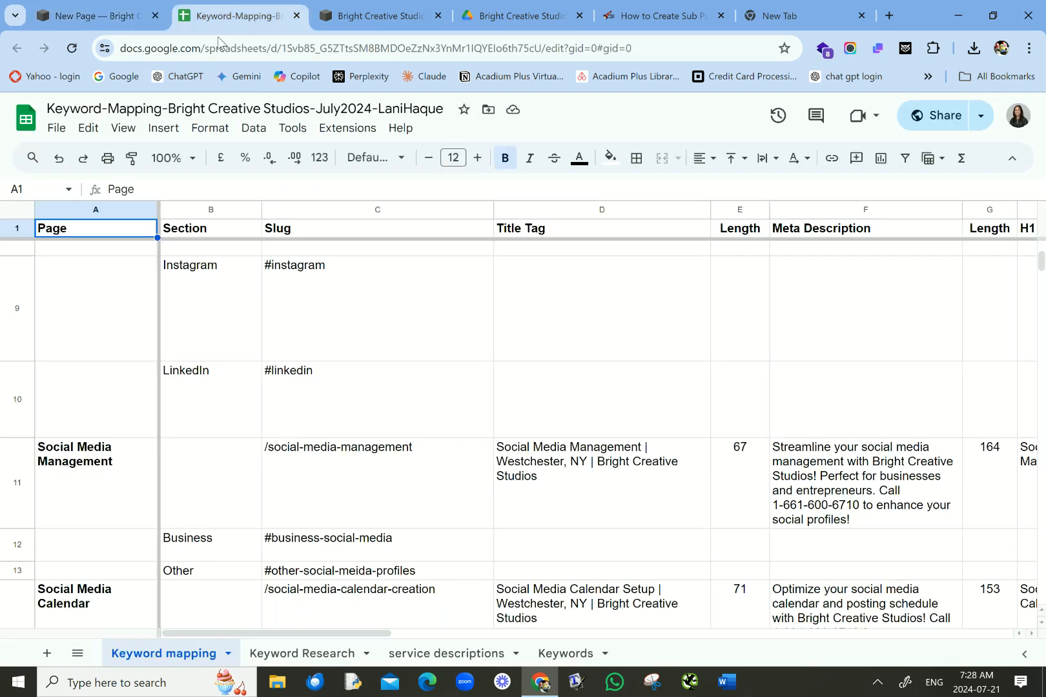
pyautogui.scroll(-1, 243, 502)
pyautogui.scroll(-2, 239, 503)
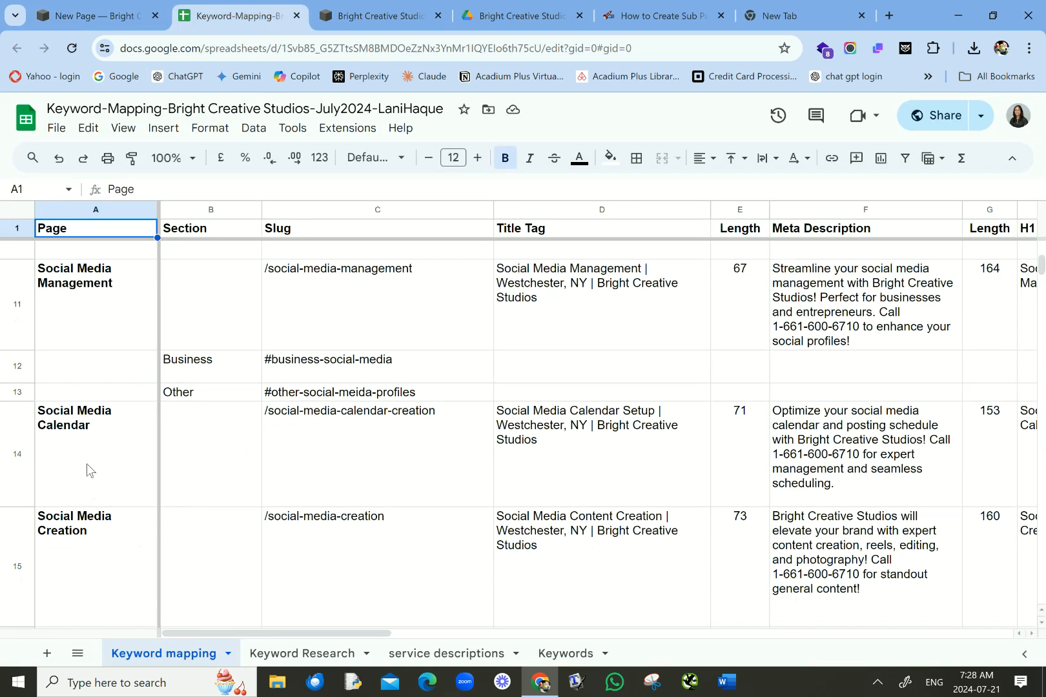
pyautogui.click(90, 14)
pyautogui.doubleClick(97, 395)
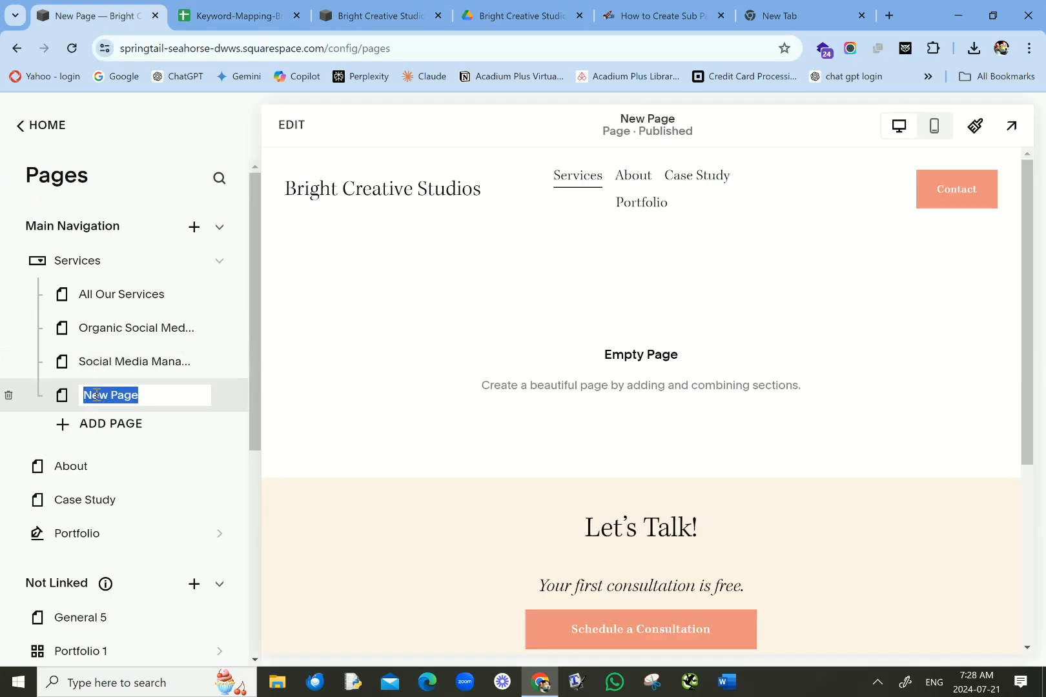
pyautogui.write('Social Media C')
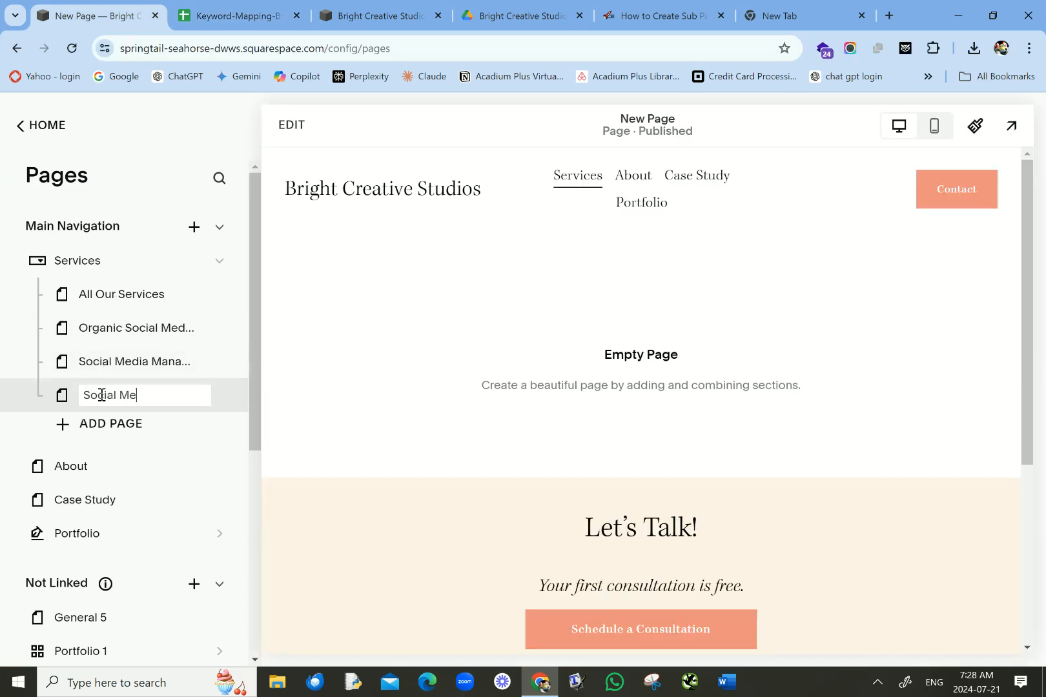
pyautogui.write('endar')
# Step: Look up the page name following Social Media Calendar in the keyword mapping spreadsheet and return to the Squarespace pages
pyautogui.click(235, 16)
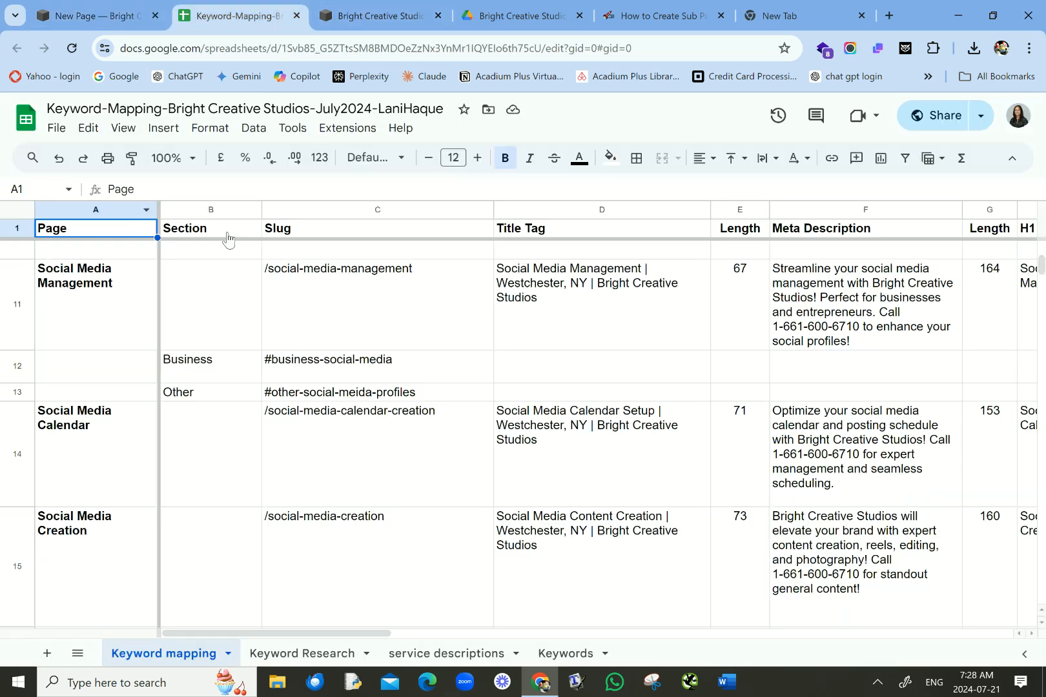
pyautogui.scroll(-2, 93, 507)
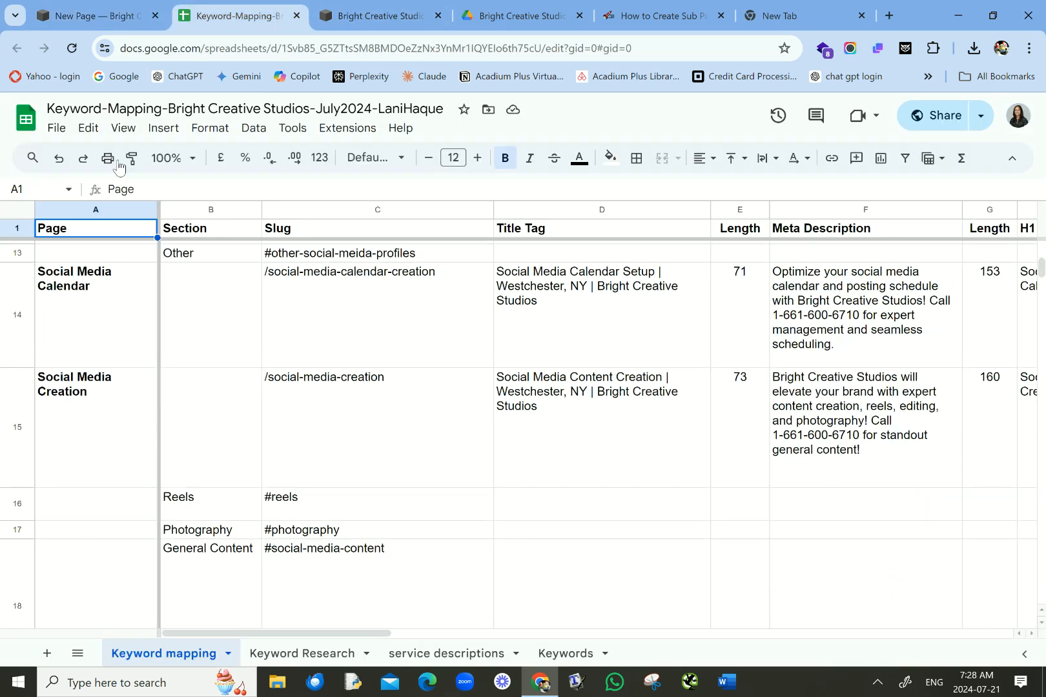
pyautogui.click(132, 10)
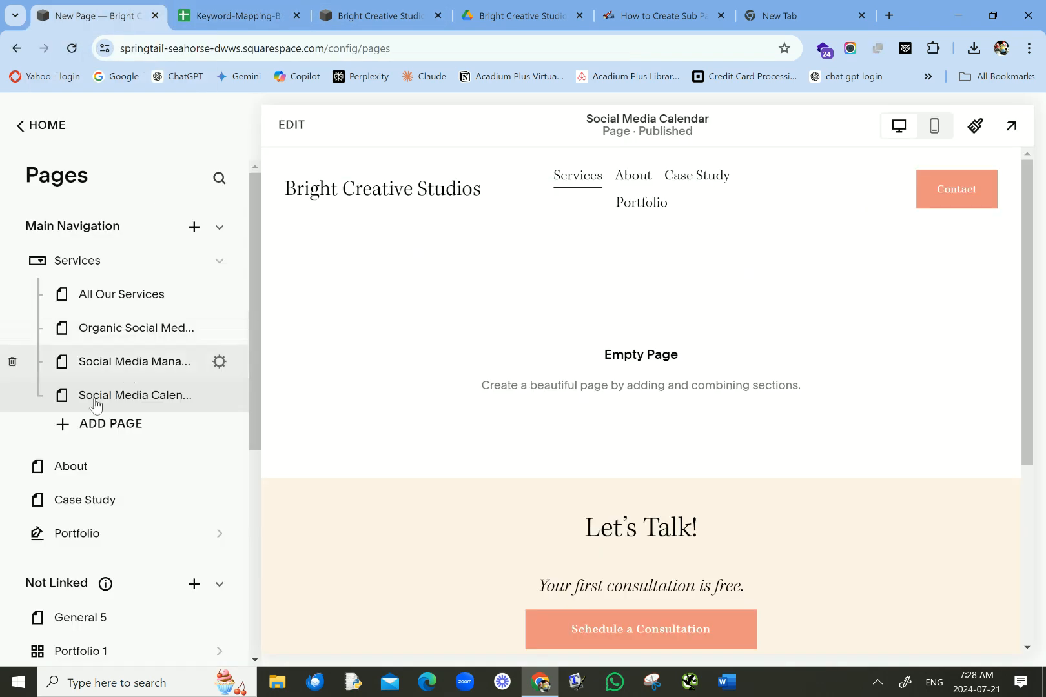
pyautogui.doubleClick(127, 429)
pyautogui.click(280, 129)
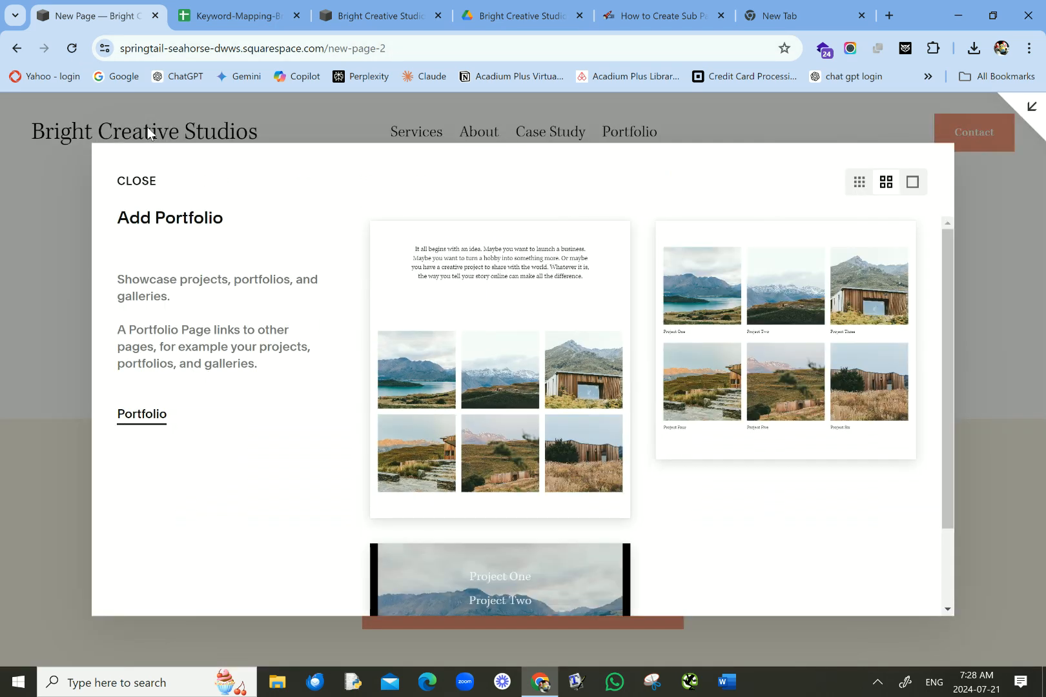
pyautogui.click(132, 189)
# Step: Add a blank page named Social Media Creation to the Services dropdown
pyautogui.click(111, 424)
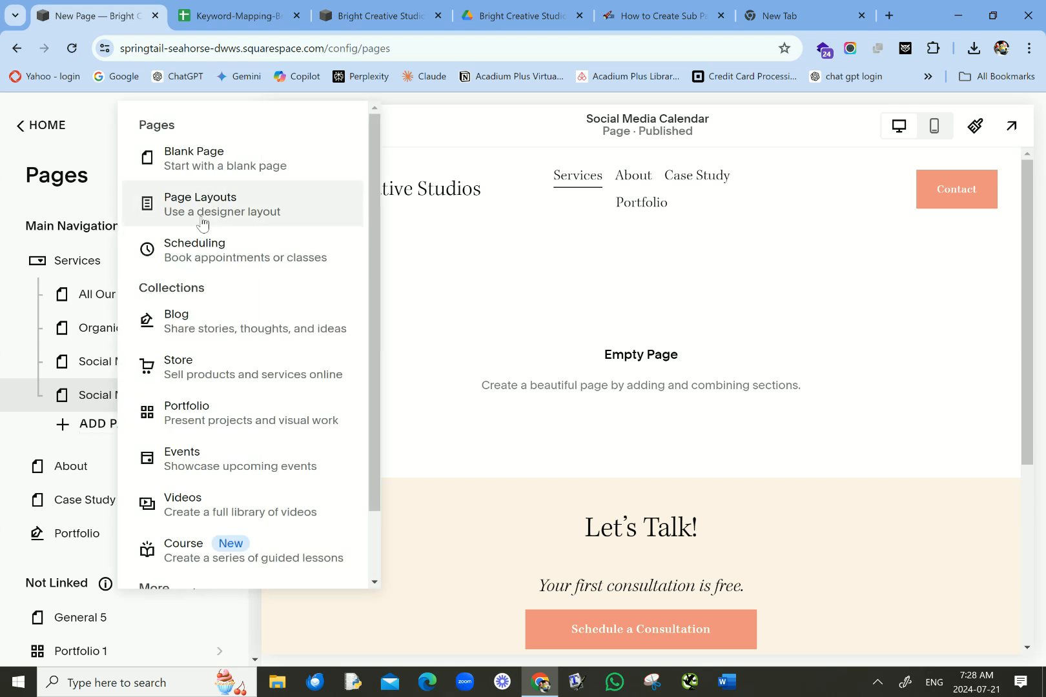
pyautogui.click(201, 162)
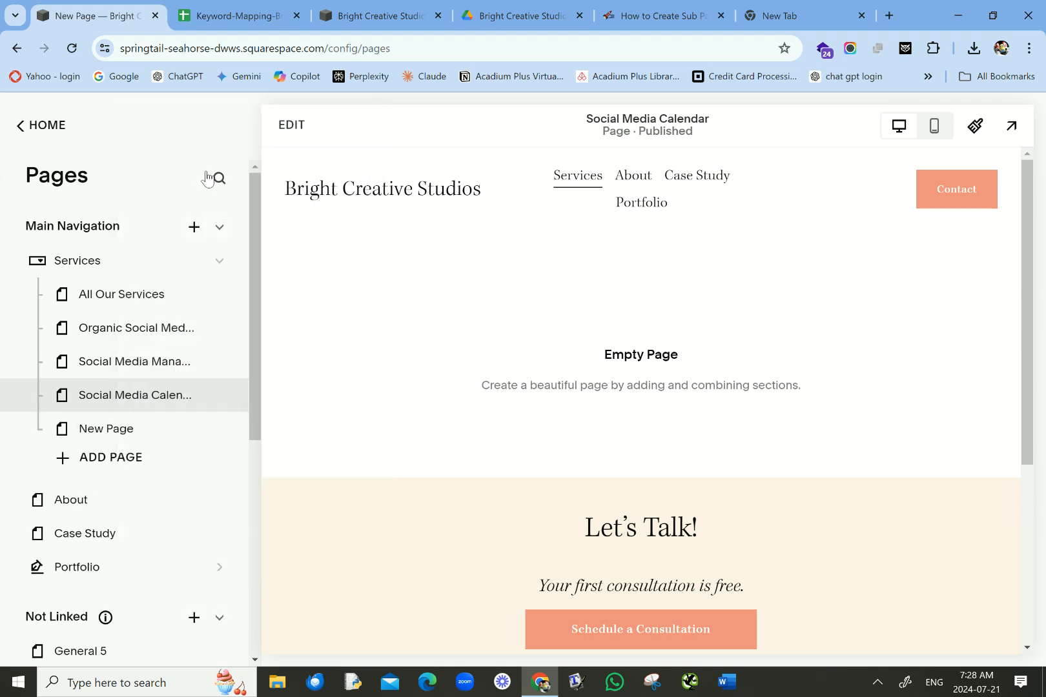
pyautogui.write('Social Media Creation')
# Step: Check the keyword mapping spreadsheet for the next service and add a blank page under Services named Social Media Strategy
pyautogui.hotkey('ctrl', 'Tab')
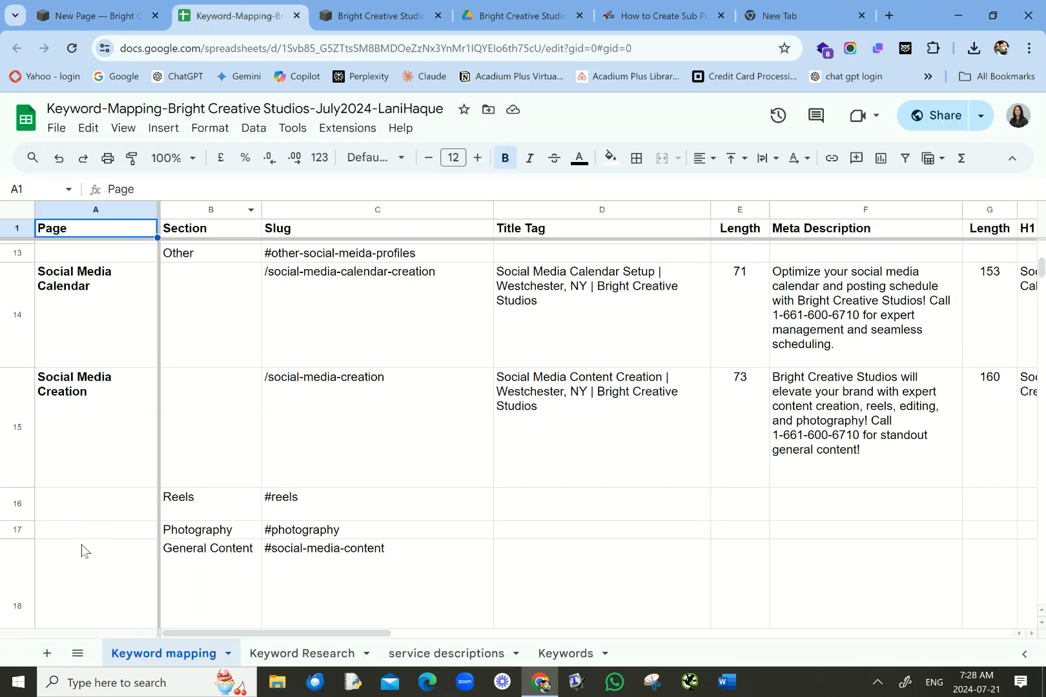
pyautogui.scroll(-3, 103, 457)
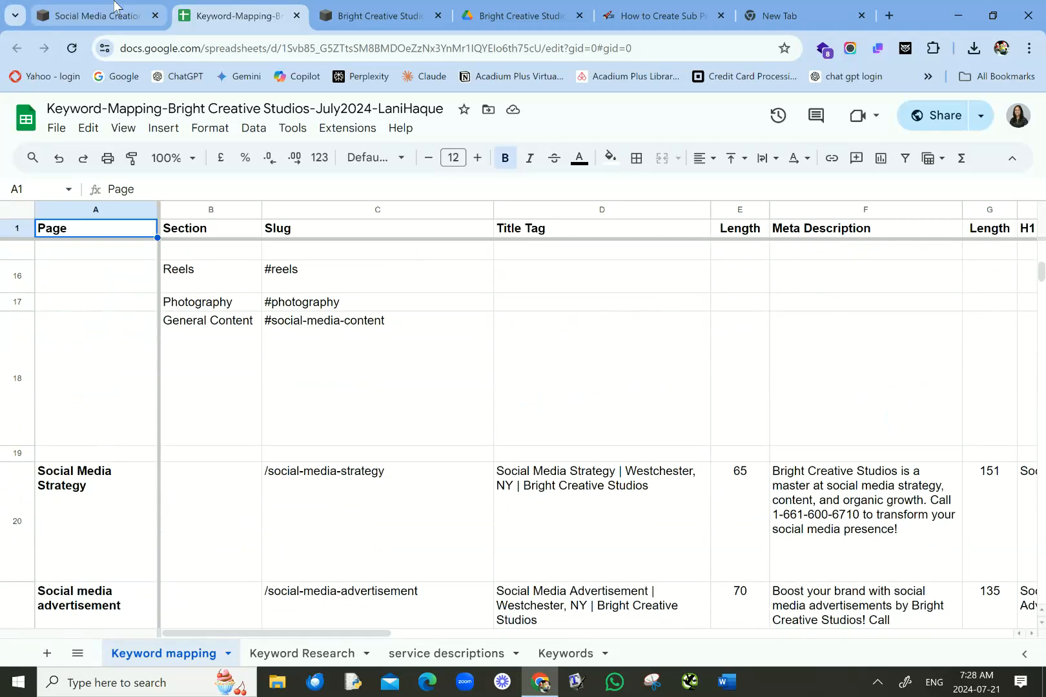
pyautogui.click(113, 9)
pyautogui.click(107, 460)
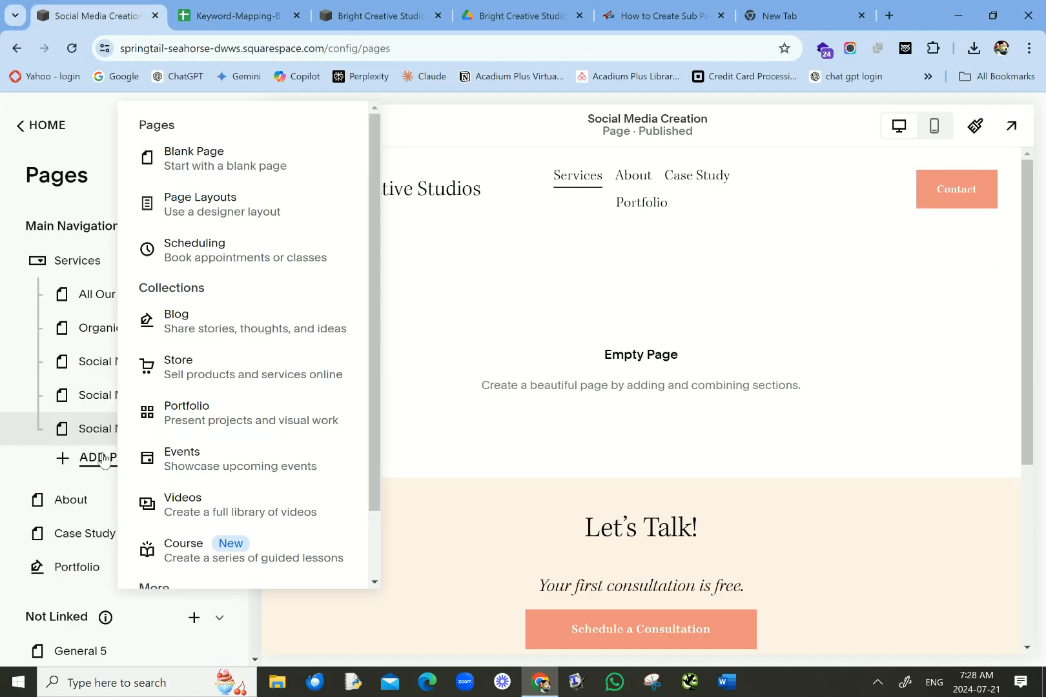
pyautogui.click(220, 163)
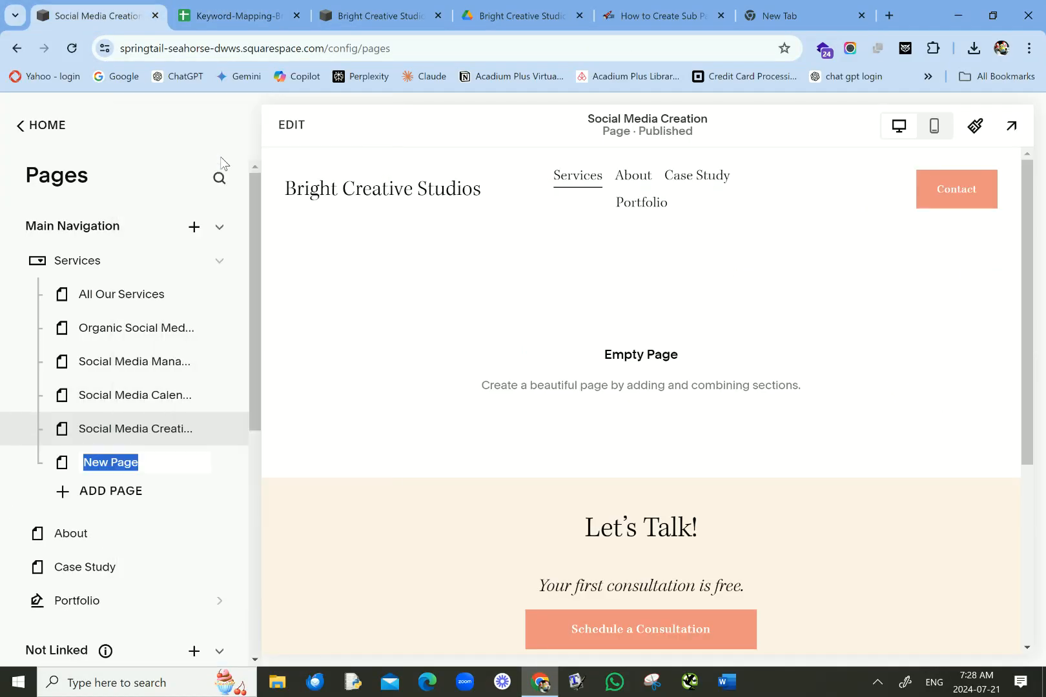
pyautogui.write('Social Med')
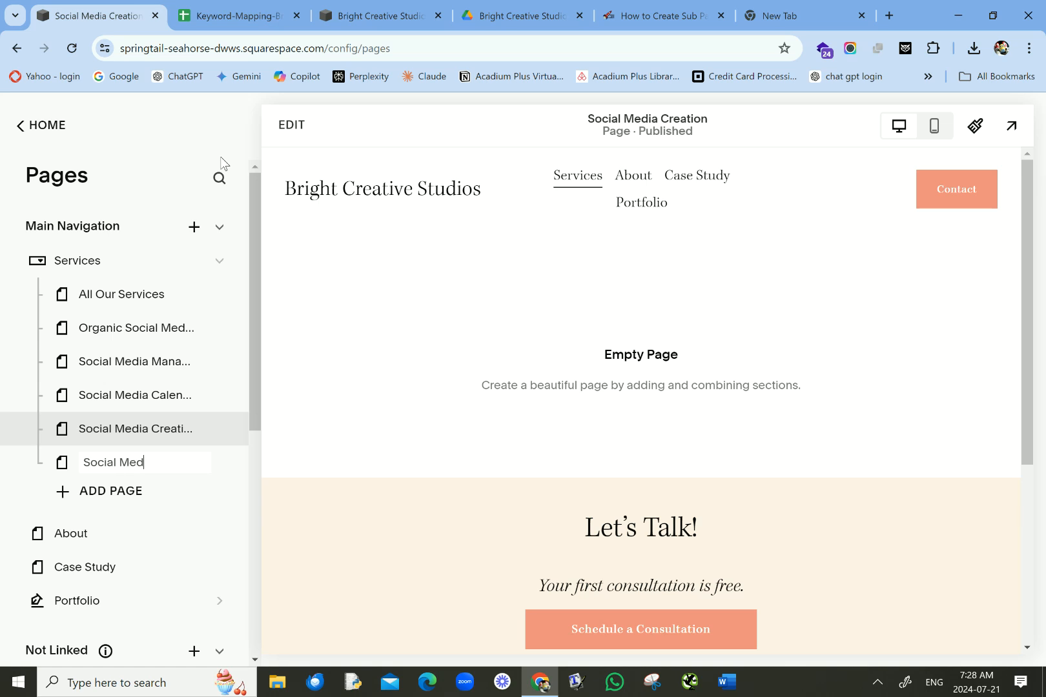
pyautogui.write('ia Strategy')
# Step: Add another blank page under Services, check the spreadsheet for the next service, and name the page Social Media Advertising
pyautogui.click(107, 494)
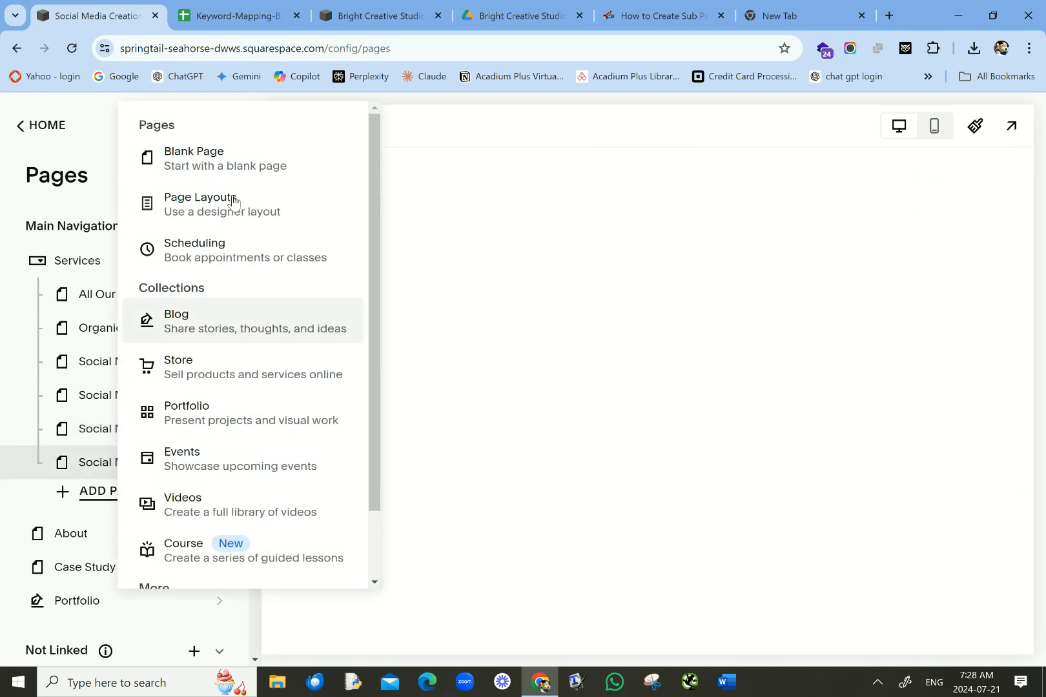
pyautogui.click(243, 156)
pyautogui.click(235, 15)
pyautogui.scroll(-3, 162, 531)
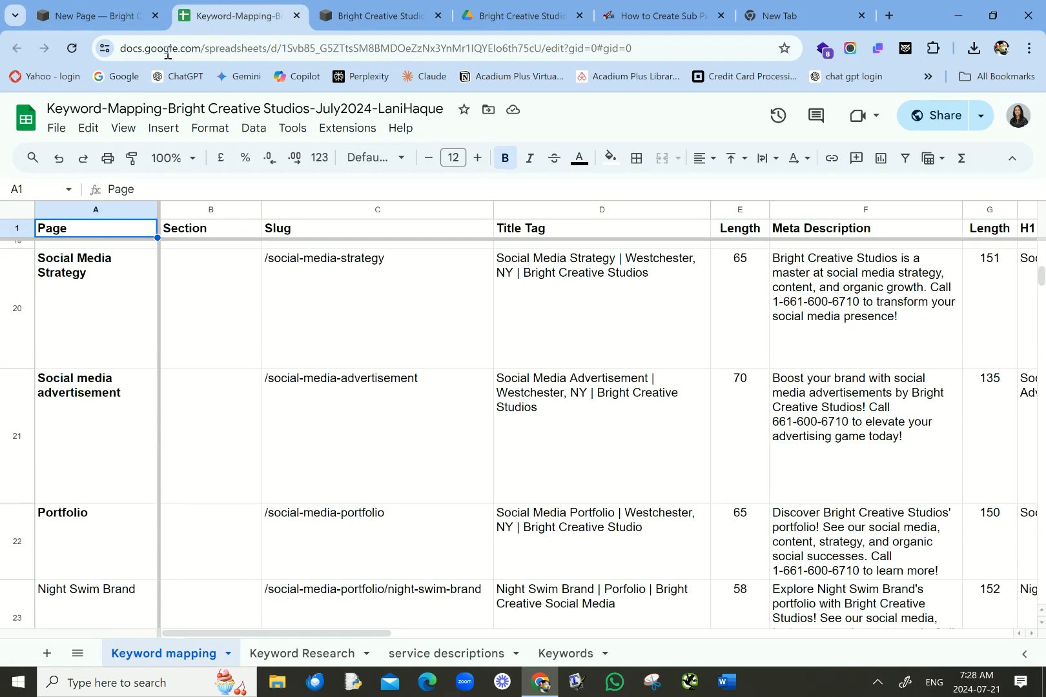
pyautogui.click(63, 13)
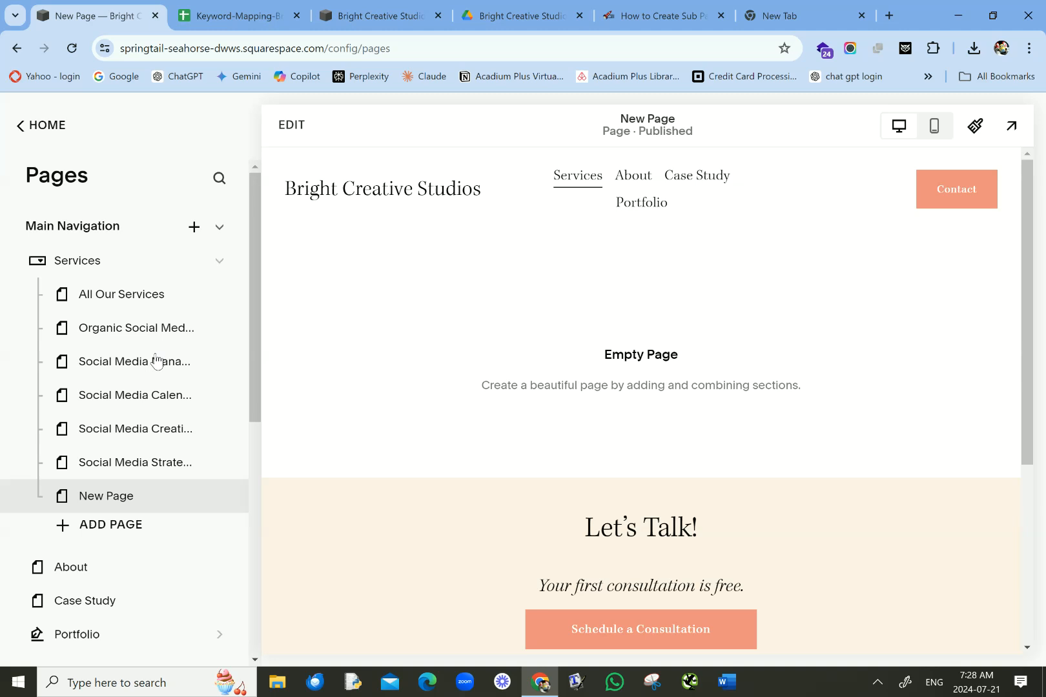
pyautogui.doubleClick(107, 502)
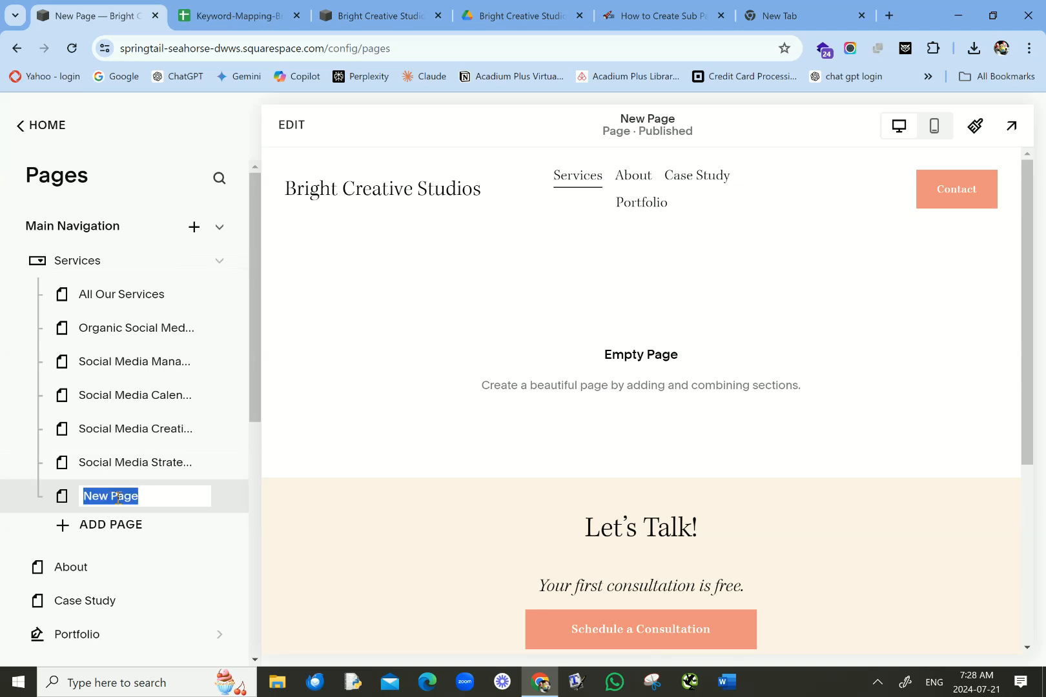
pyautogui.write('Social Media Adverti')
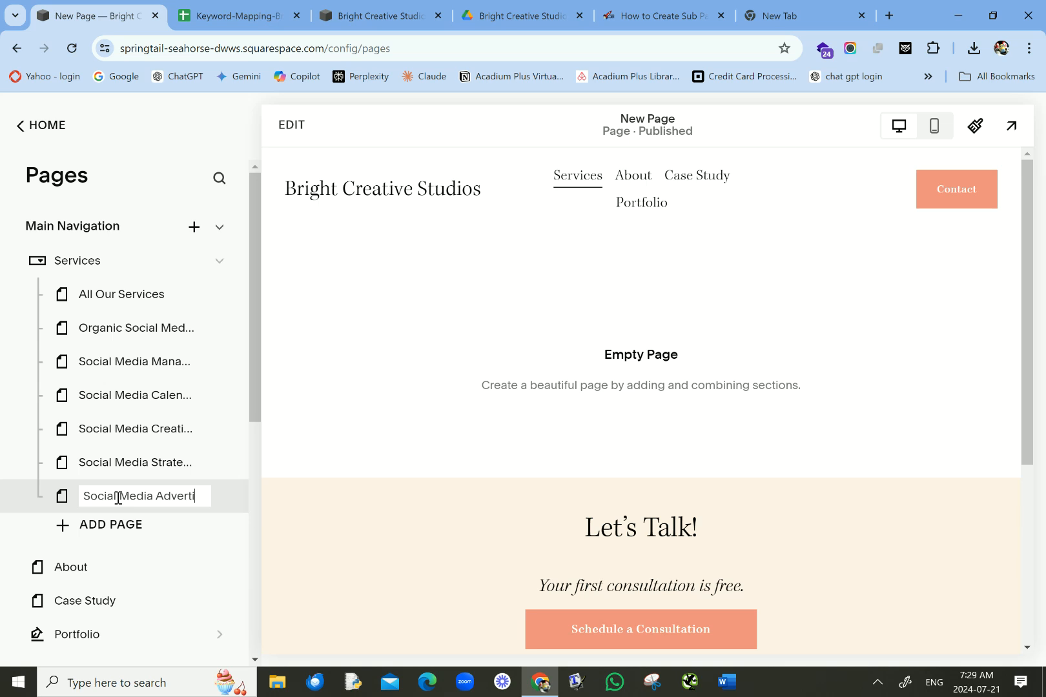
pyautogui.write('sing')
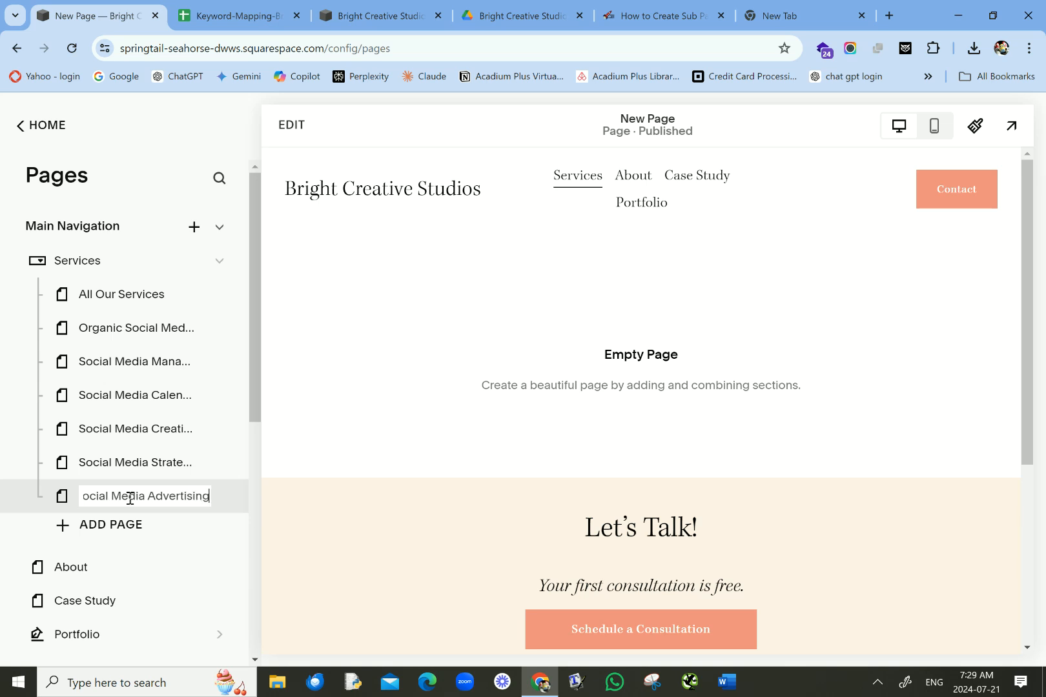
pyautogui.press('Return')
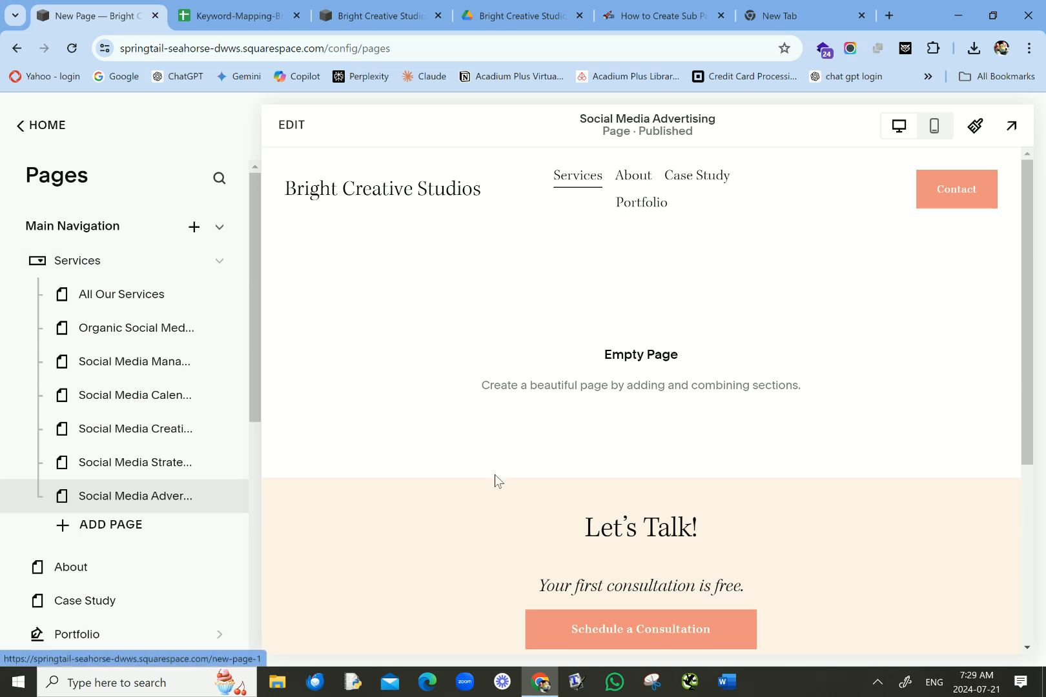
# Step: Test the Services dropdown in the site preview by opening the All Our Services and Organic Social Media pages
pyautogui.moveTo(576, 187)
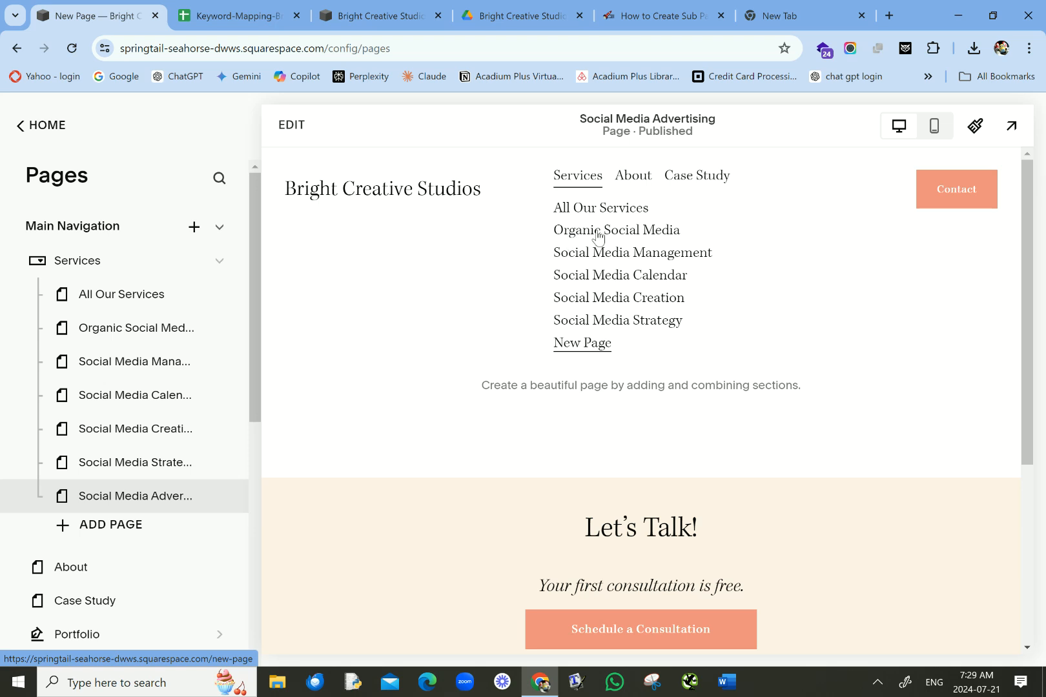
pyautogui.click(576, 213)
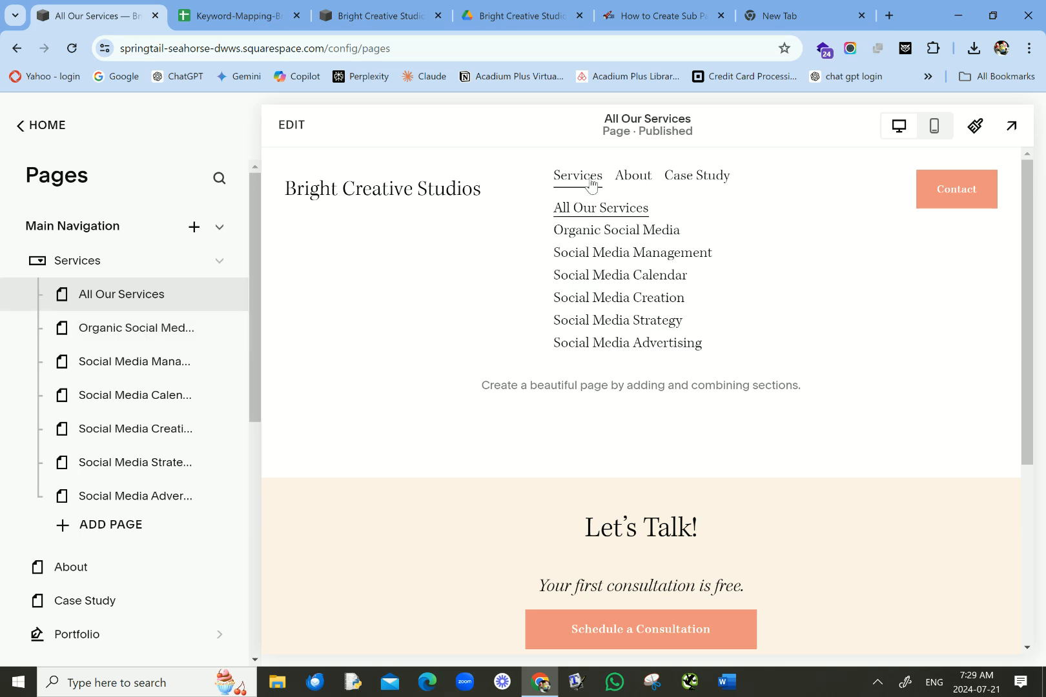
pyautogui.click(591, 234)
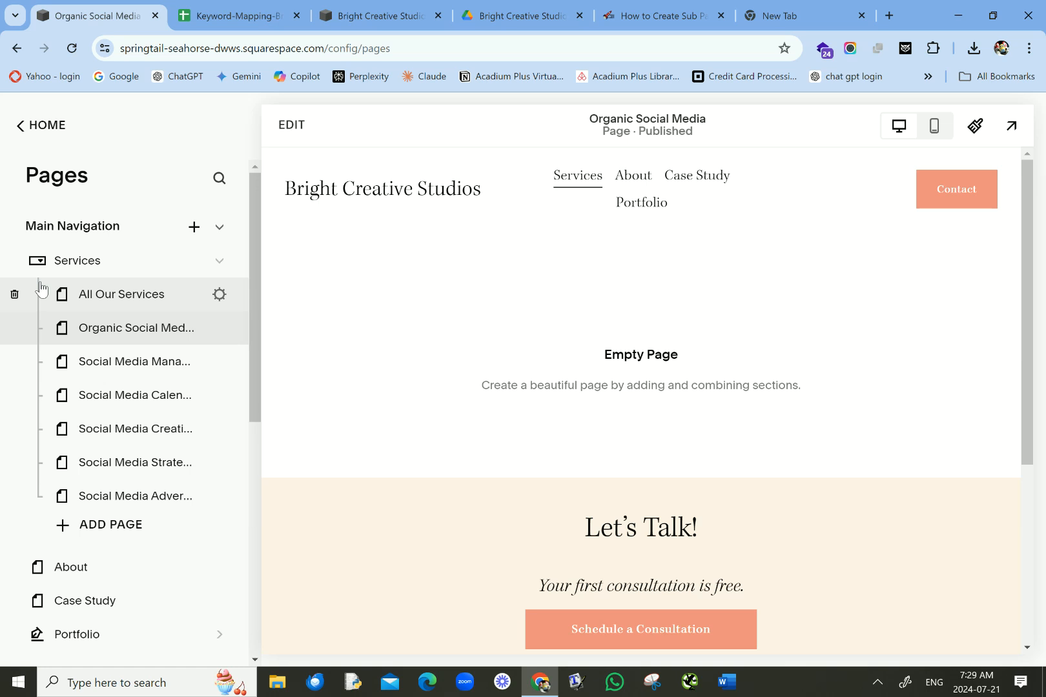
pyautogui.scroll(-1, 33, 272)
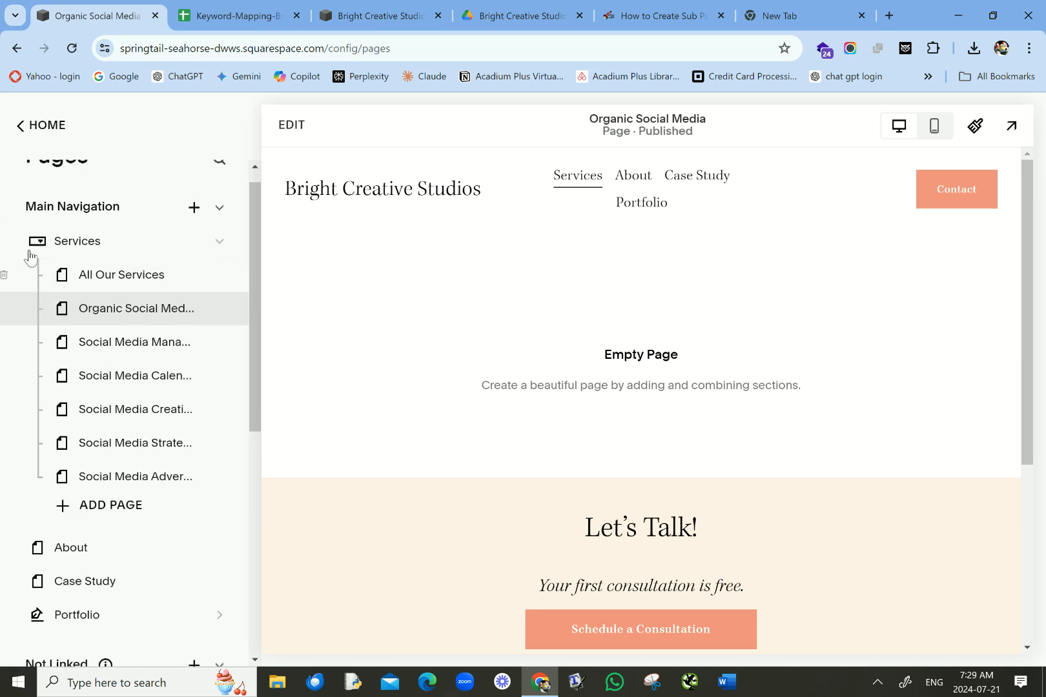